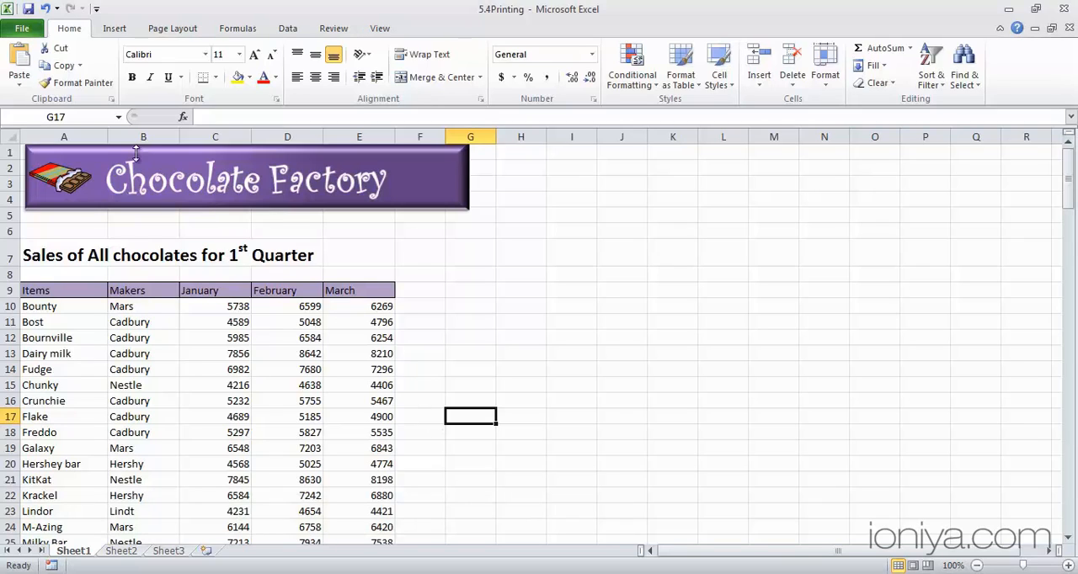
Preview the printout of Sheet1, paging through to page 3, and return to the worksheet
{"action": "left_click", "coordinate": [22, 28]}
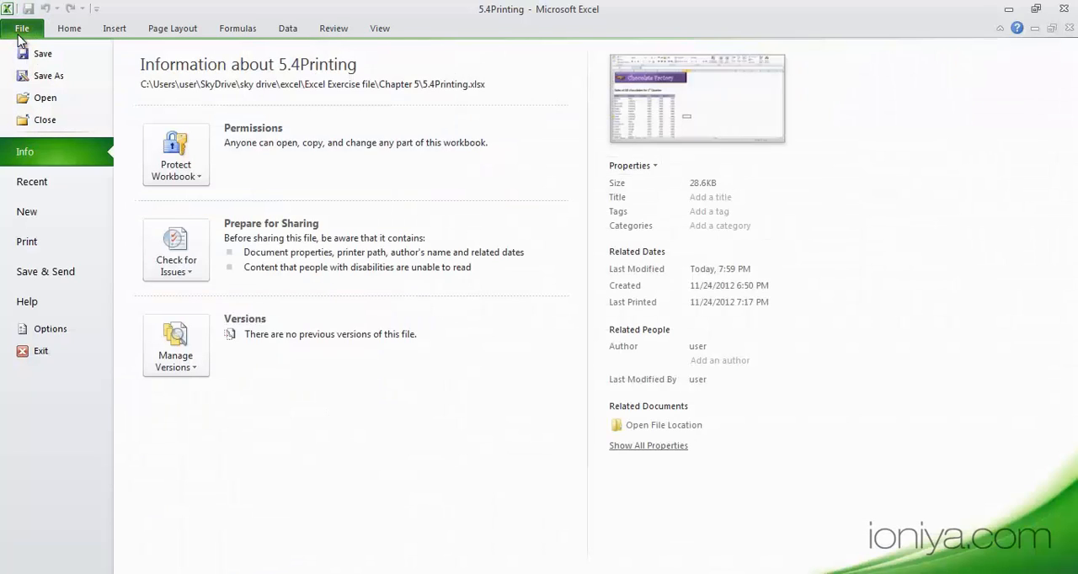
{"action": "left_click", "coordinate": [45, 240]}
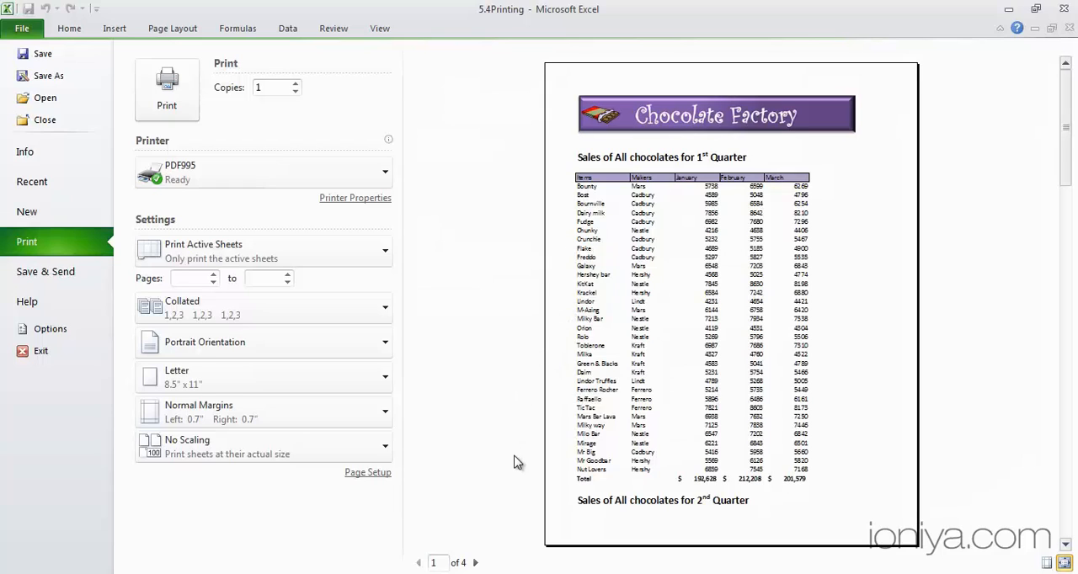
{"action": "left_click", "coordinate": [476, 563]}
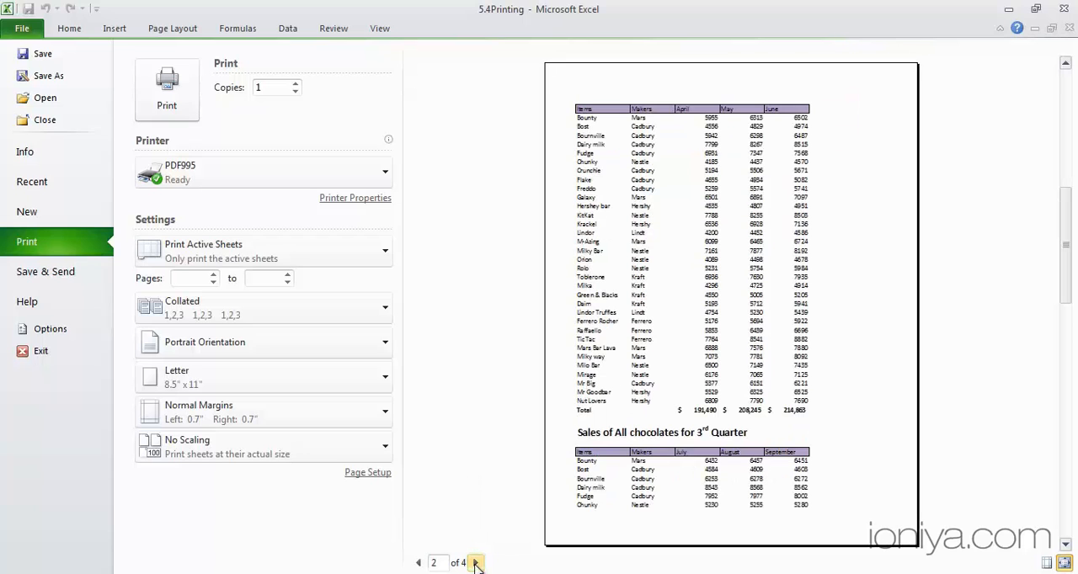
{"action": "left_click", "coordinate": [476, 564]}
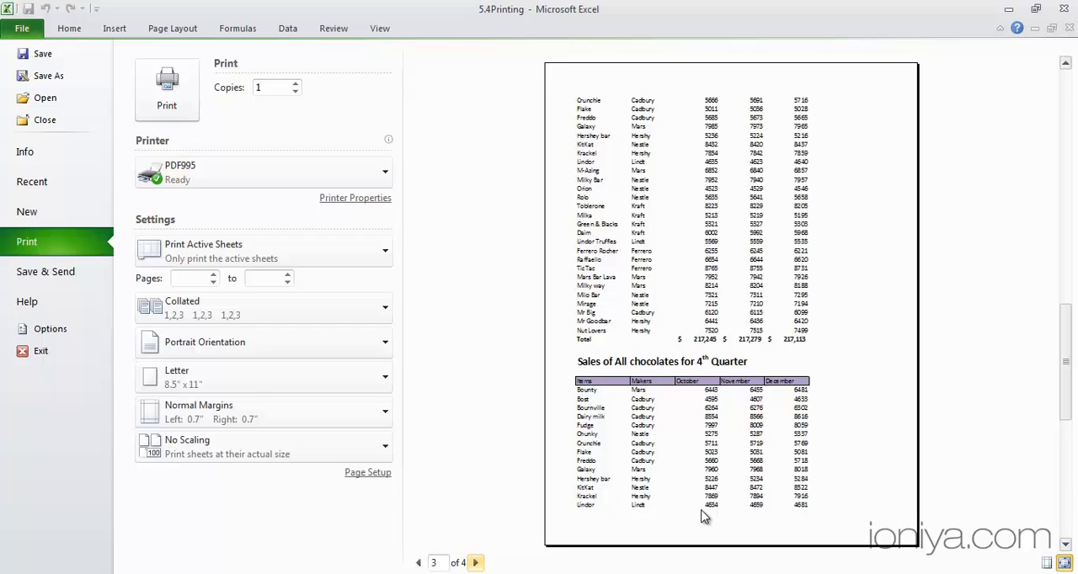
{"action": "key", "text": "Escape"}
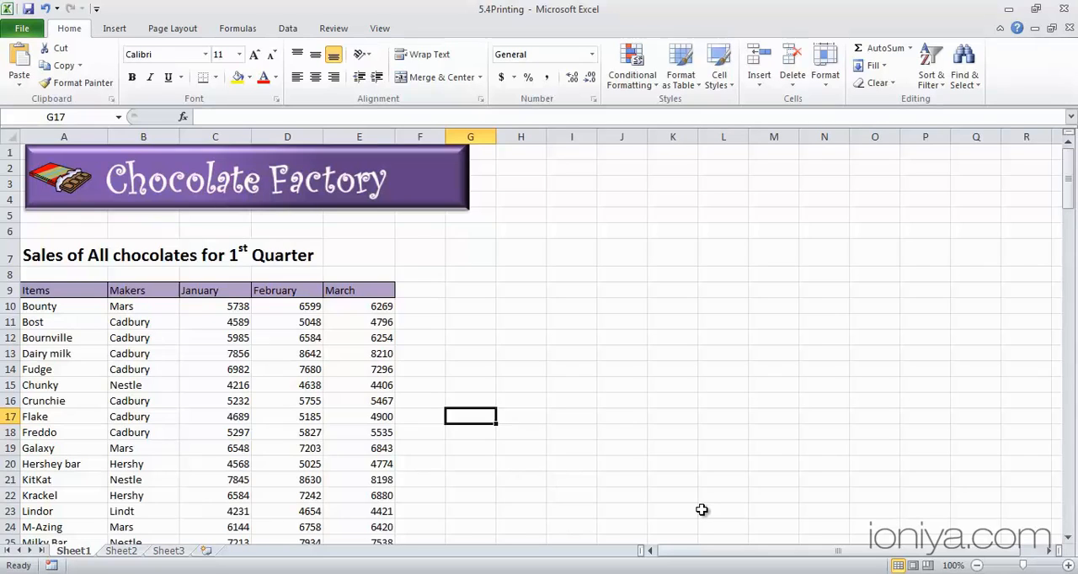
{"action": "key", "text": "ctrl+p"}
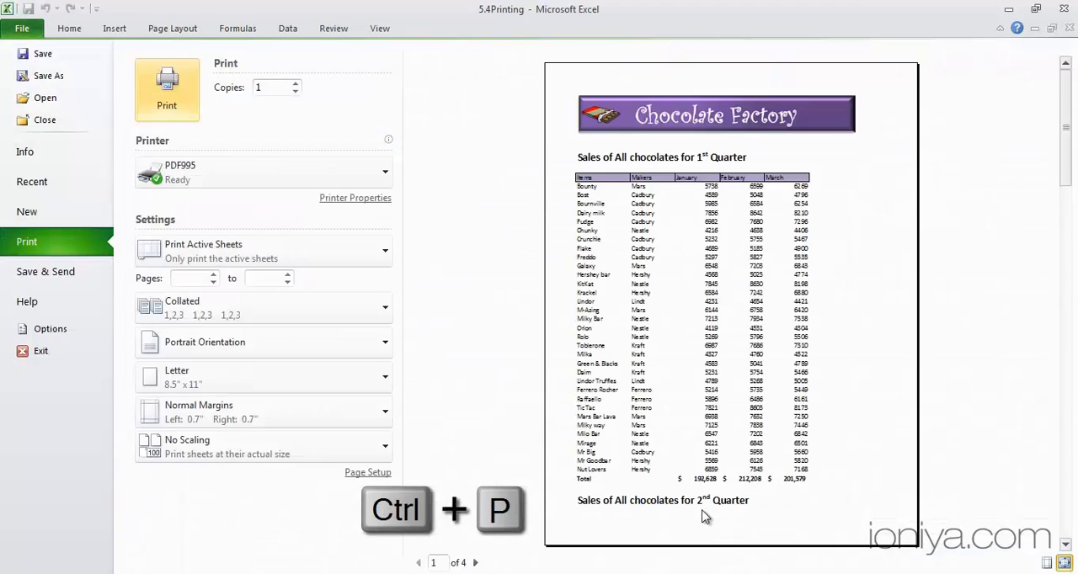
{"action": "key", "text": "Escape"}
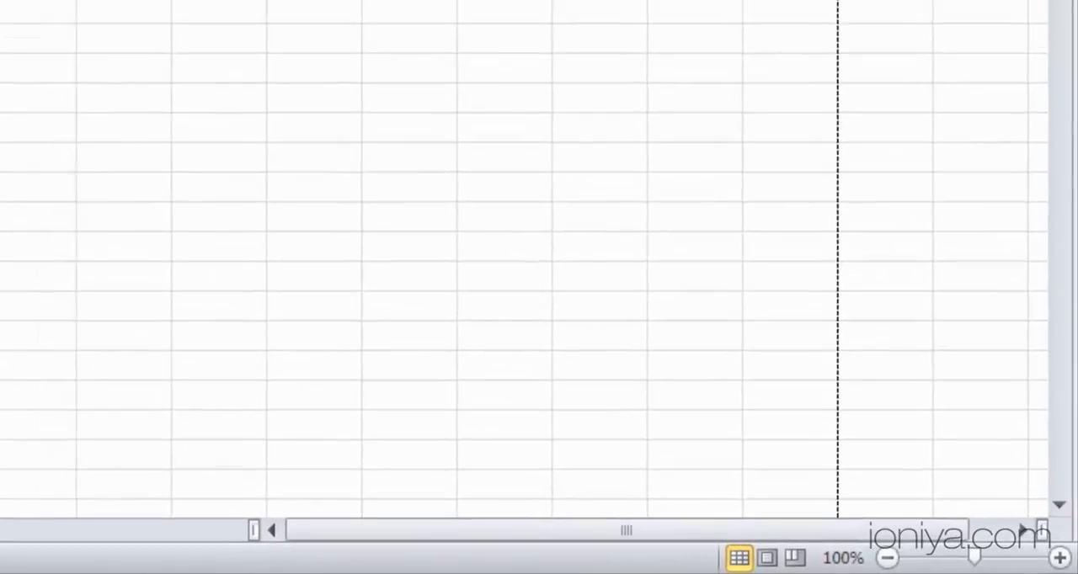
Show the worksheet in Page Layout view, examine where its pages divide, and check the print preview
{"action": "left_click", "coordinate": [714, 556]}
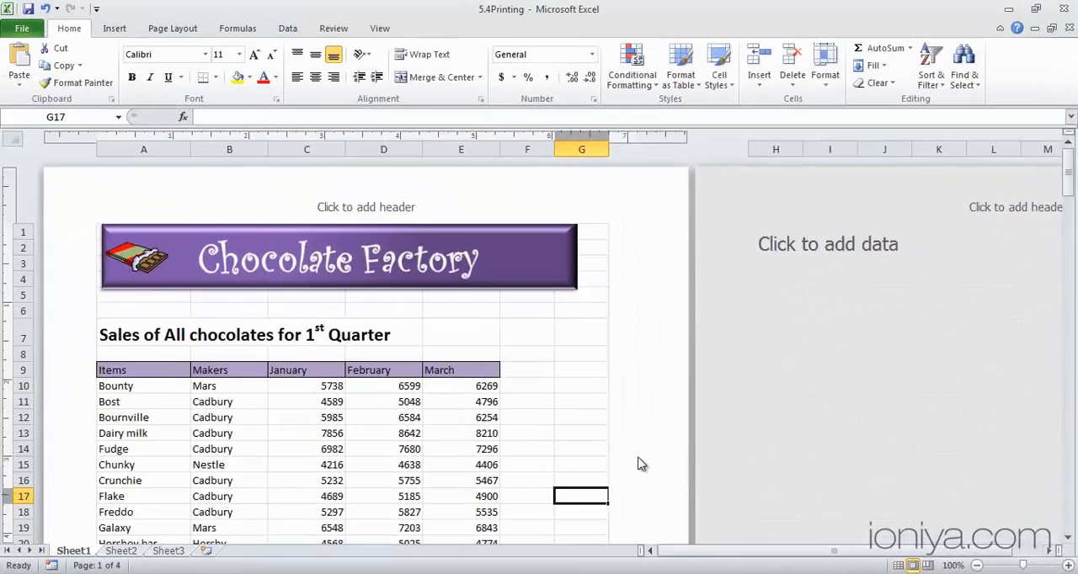
{"action": "scroll", "coordinate": [485, 428], "scroll_direction": "down", "scroll_amount": 6}
{"action": "scroll", "coordinate": [616, 447], "scroll_direction": "down", "scroll_amount": 12}
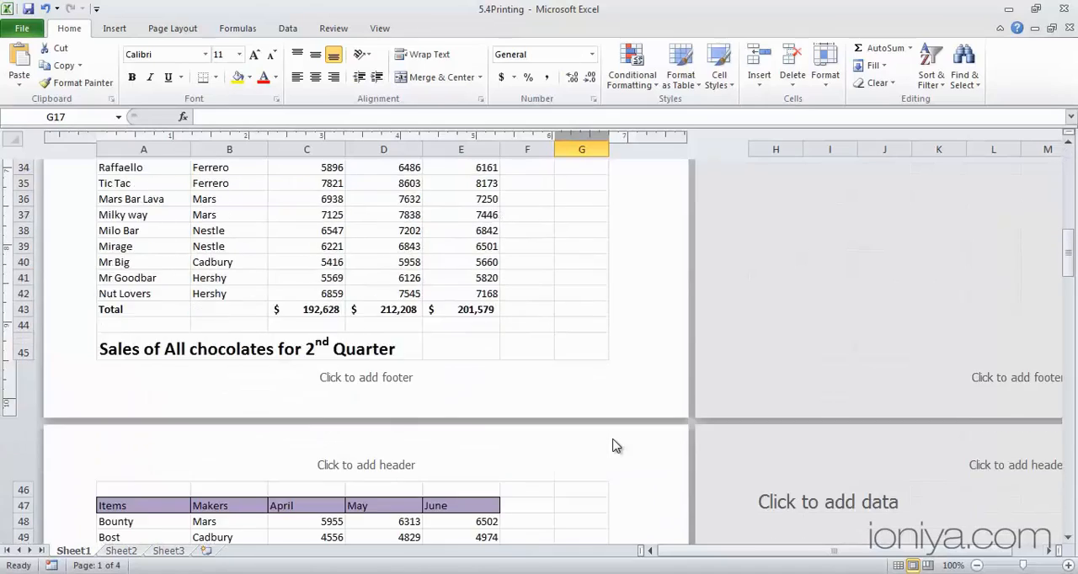
{"action": "scroll", "coordinate": [616, 447], "scroll_direction": "up", "scroll_amount": 5}
{"action": "key", "text": "ctrl+p"}
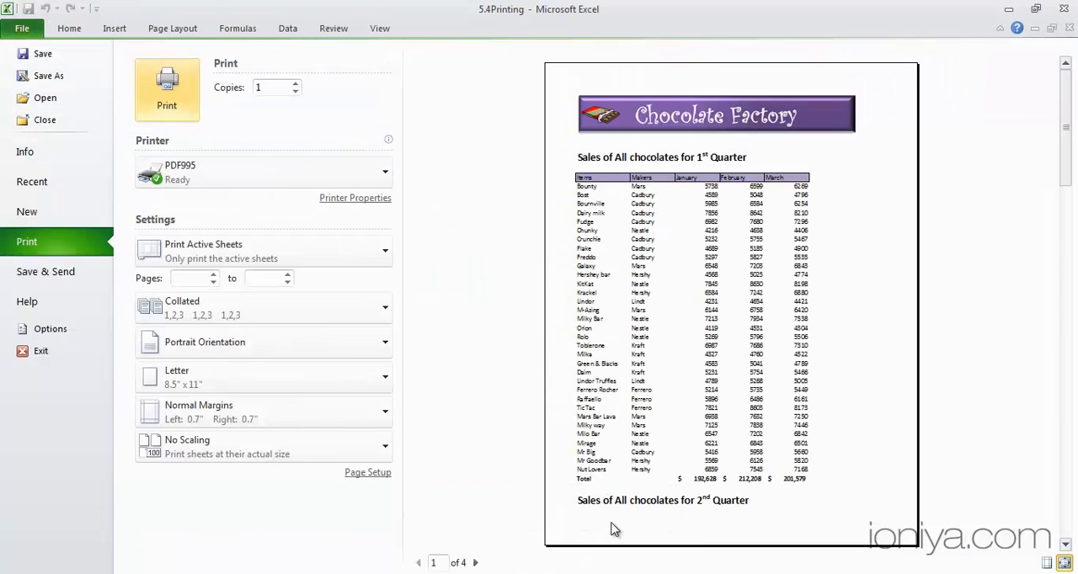
{"action": "key", "text": "Escape"}
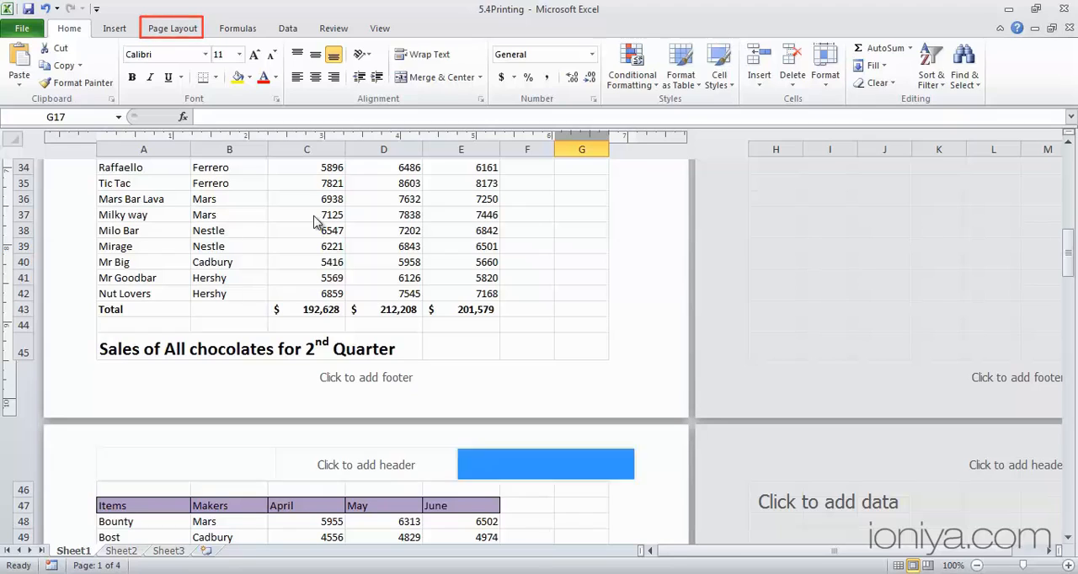
Set the 1st Quarter sales title and table, A7:E43, as the print area
{"action": "left_click", "coordinate": [173, 28]}
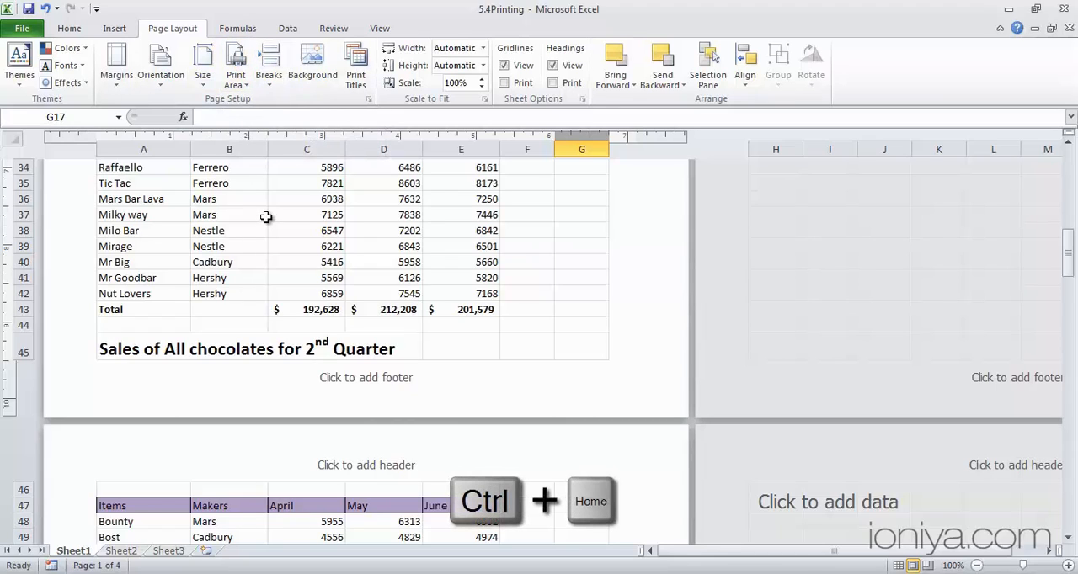
{"action": "key", "text": "ctrl+Home"}
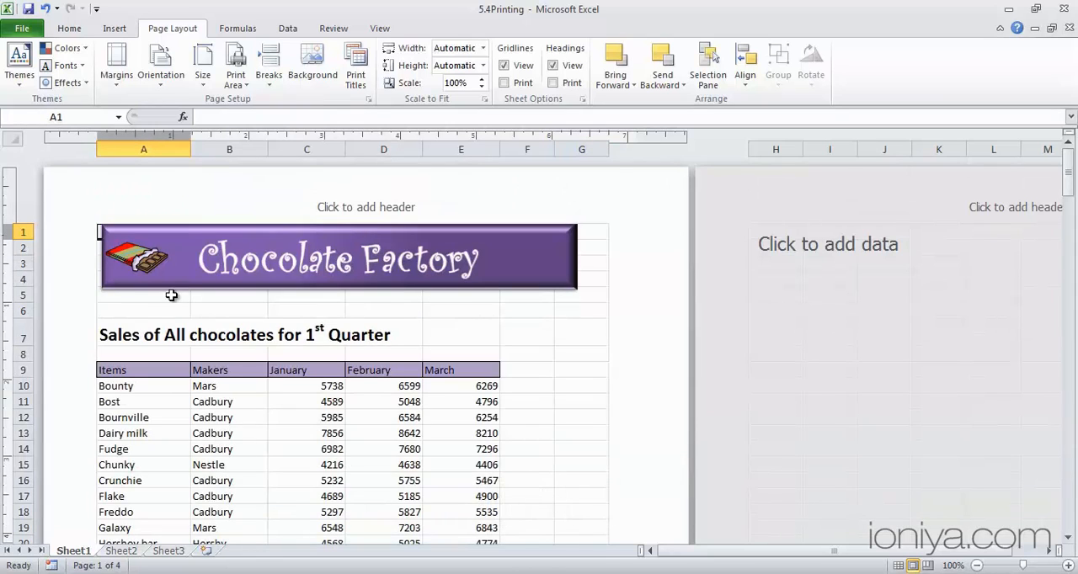
{"action": "left_click", "coordinate": [123, 332]}
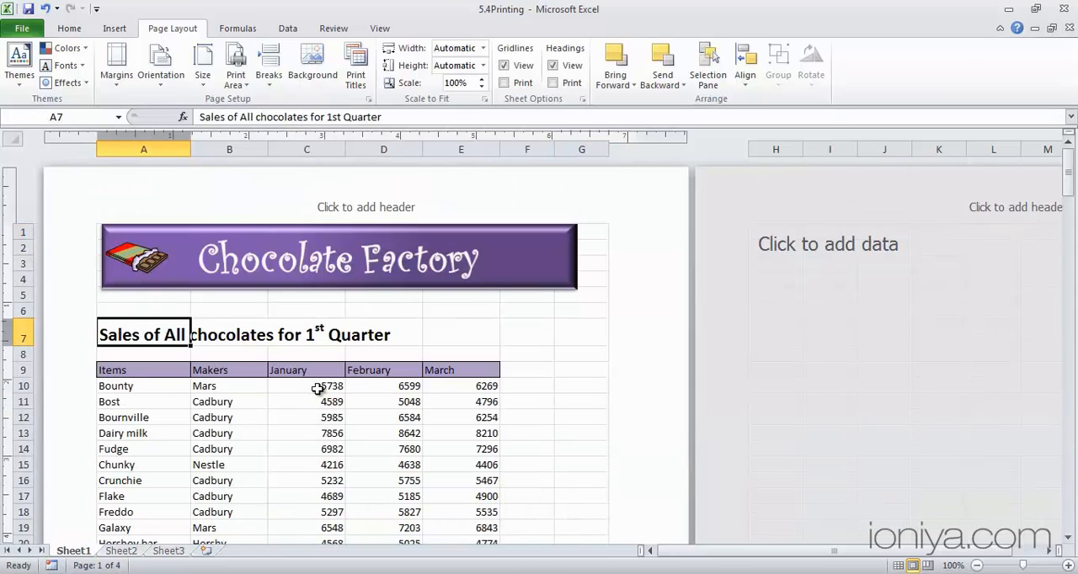
{"action": "scroll", "coordinate": [314, 383], "scroll_direction": "down", "scroll_amount": 8}
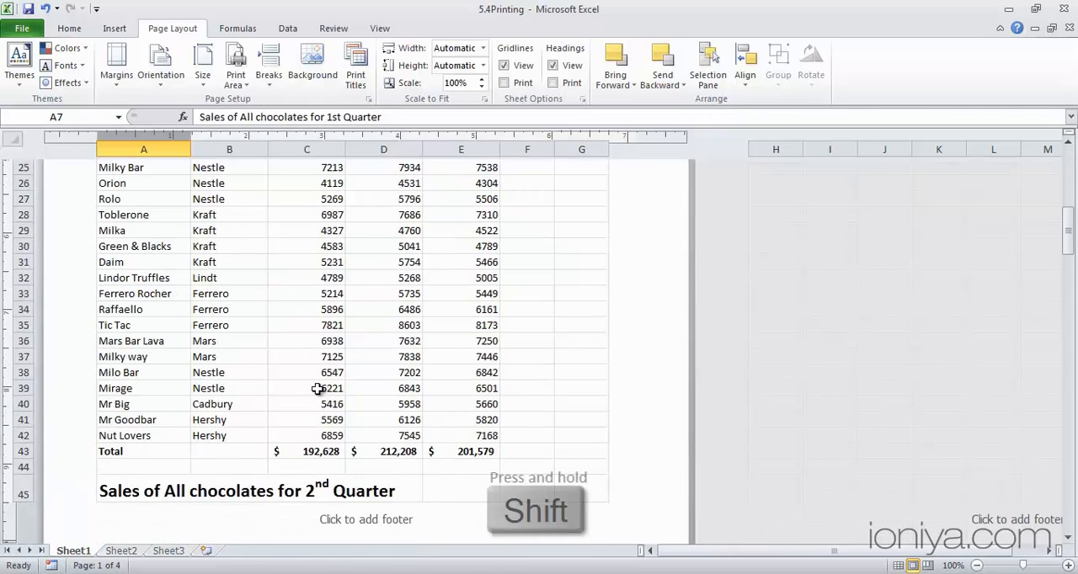
{"action": "left_click", "coordinate": [446, 451], "text": "shift"}
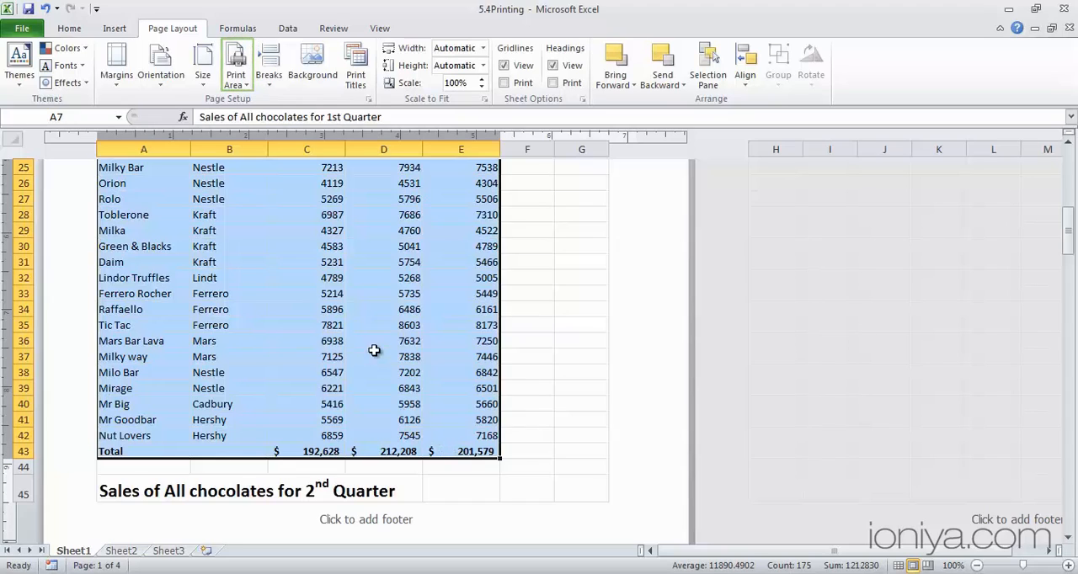
{"action": "left_click", "coordinate": [236, 84]}
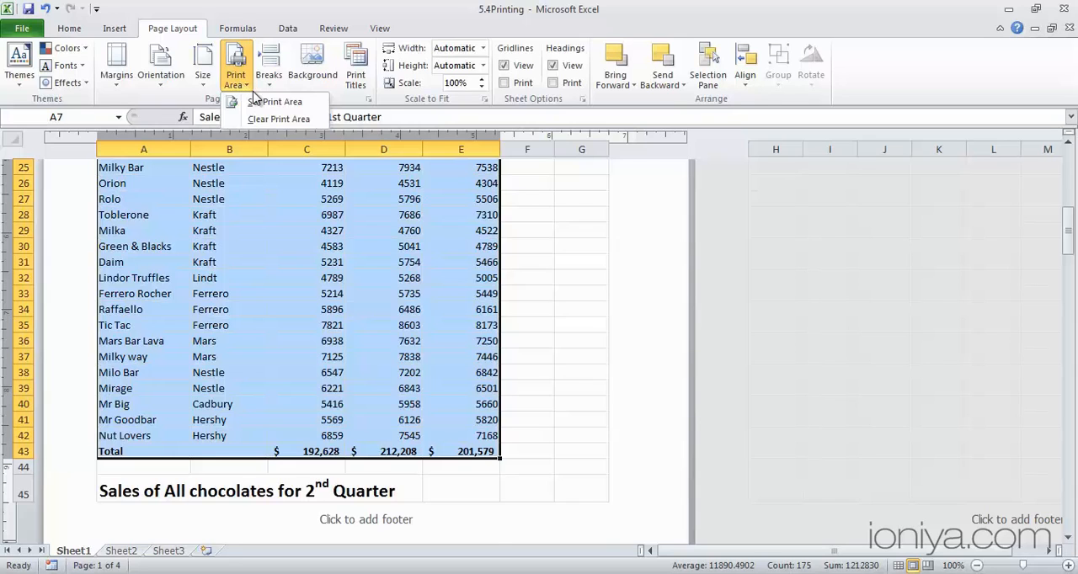
{"action": "left_click", "coordinate": [262, 102]}
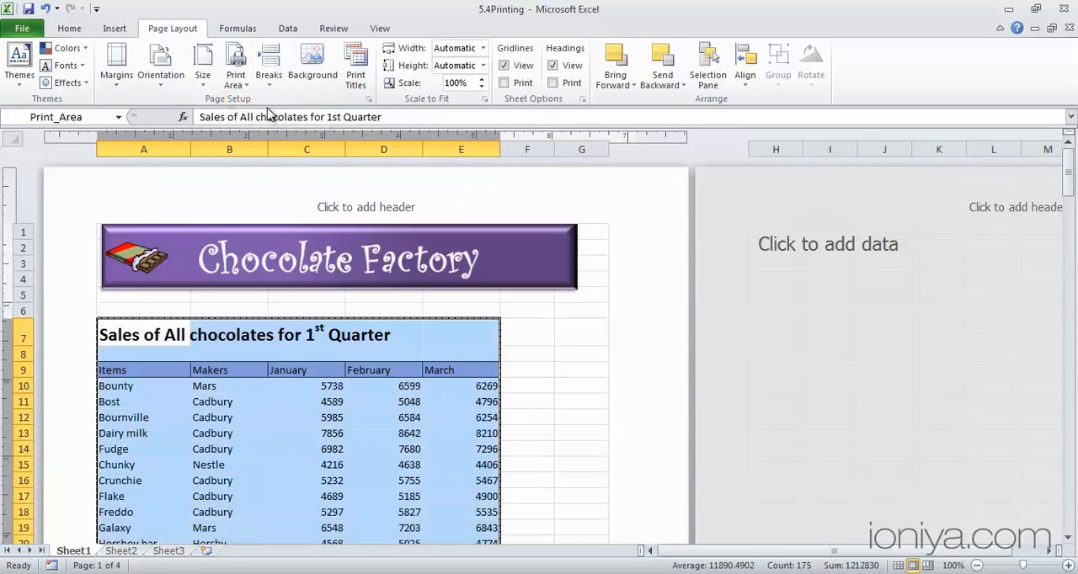
Deselect the print area range and check how it looks in the print preview
{"action": "left_click", "coordinate": [527, 402]}
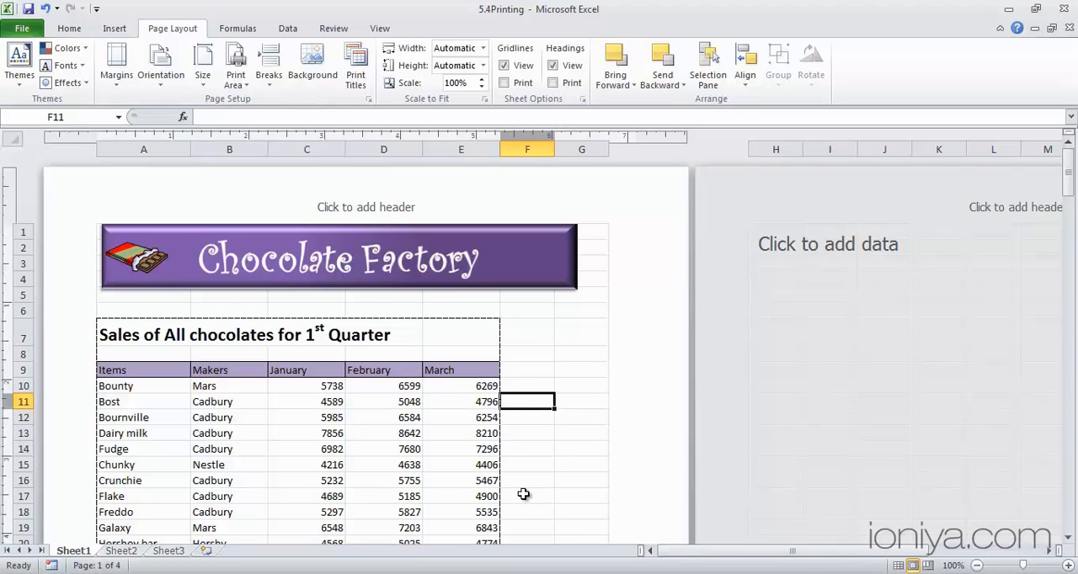
{"action": "key", "text": "ctrl+p"}
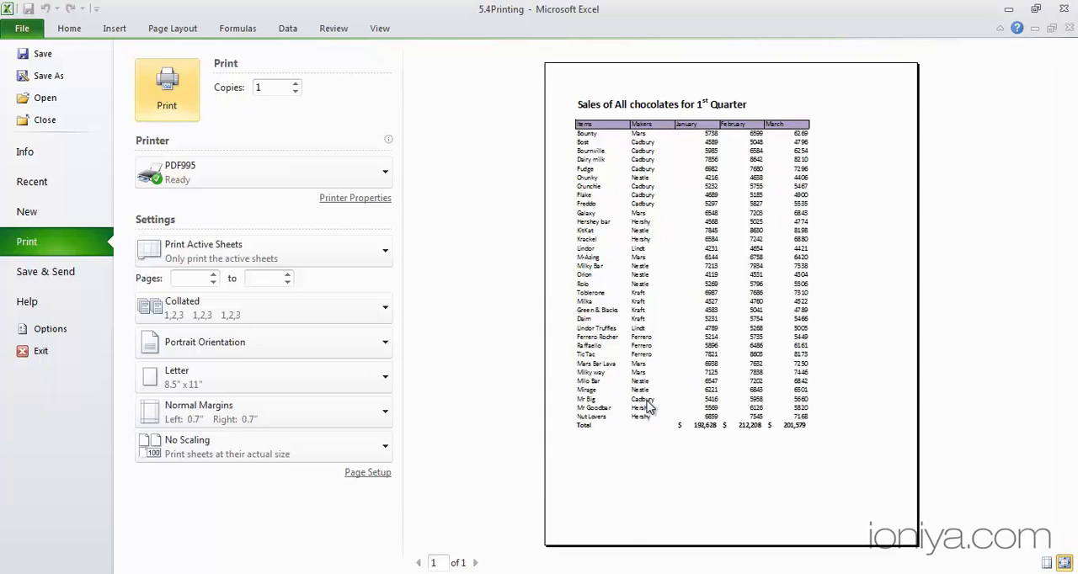
{"action": "left_click", "coordinate": [22, 34]}
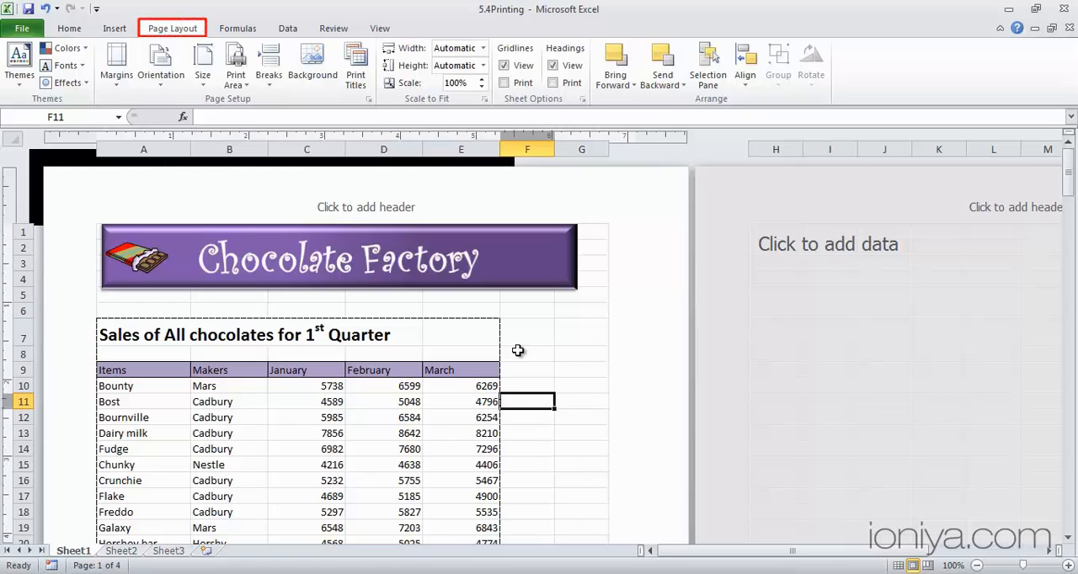
Clear the print area and return the worksheet to Normal view
{"action": "left_click", "coordinate": [244, 88]}
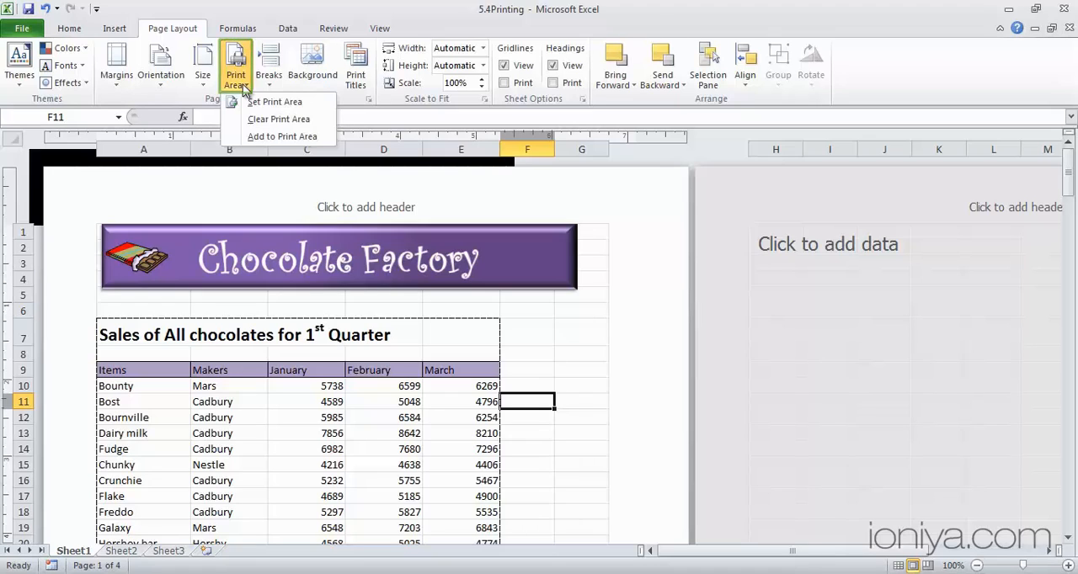
{"action": "left_click", "coordinate": [251, 119]}
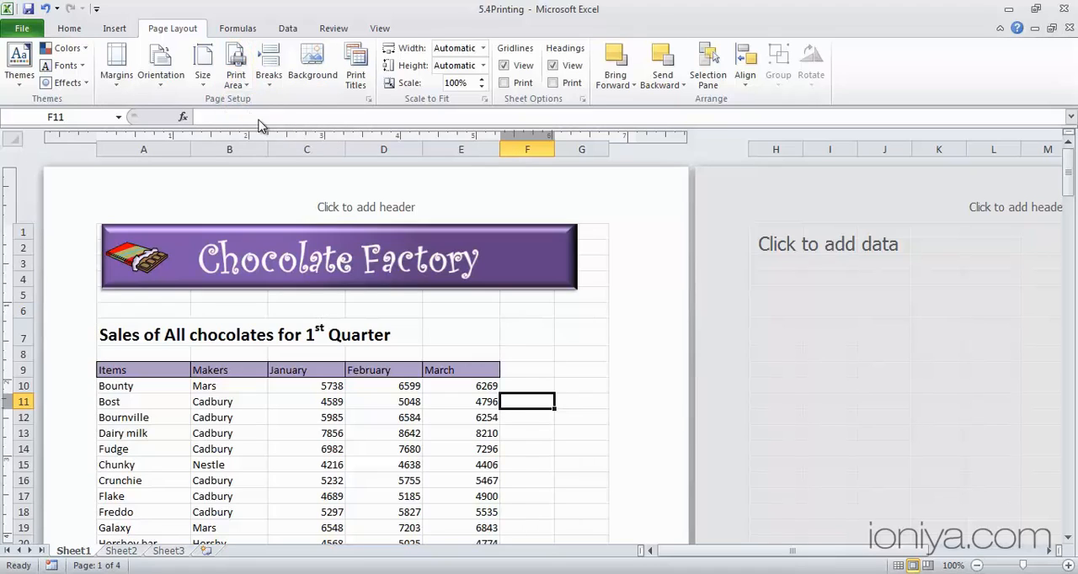
{"action": "left_click", "coordinate": [898, 565]}
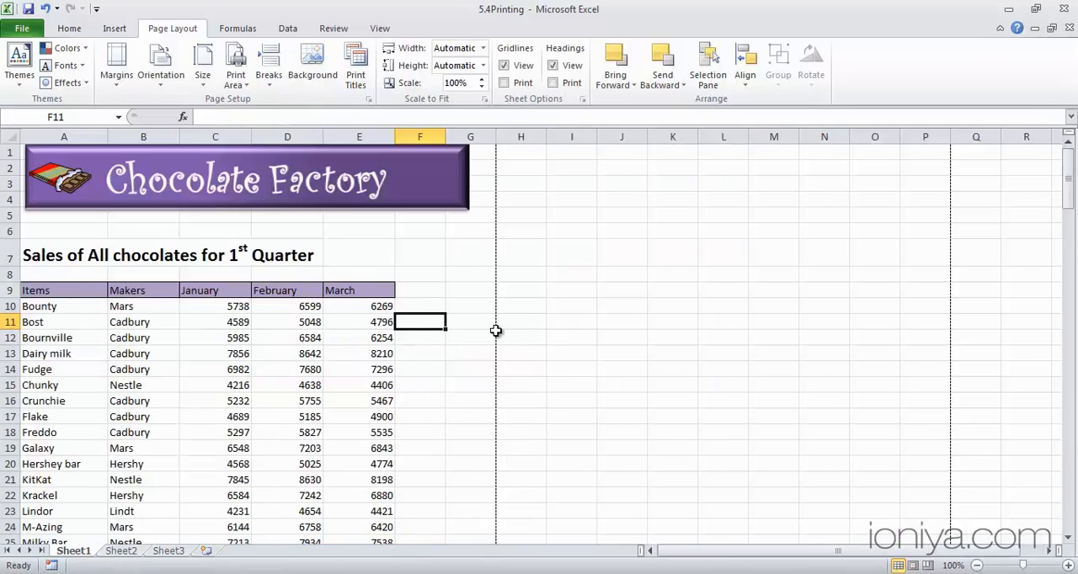
Examine where the automatic page breaks split the quarterly tables, in the sheet and in the print preview through page 3
{"action": "scroll", "coordinate": [454, 385], "scroll_direction": "down", "scroll_amount": 9}
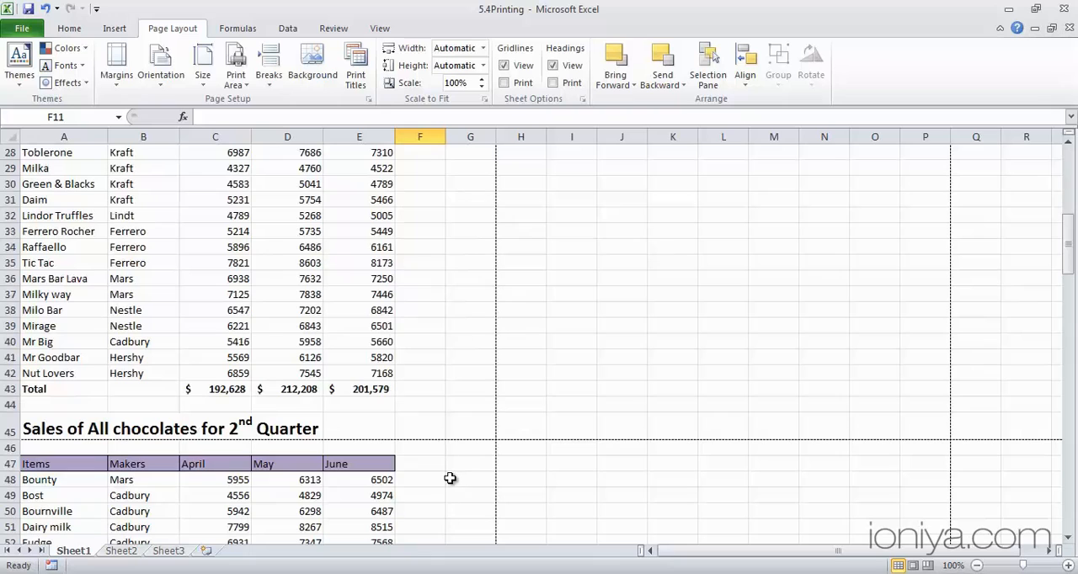
{"action": "key", "text": "ctrl+p"}
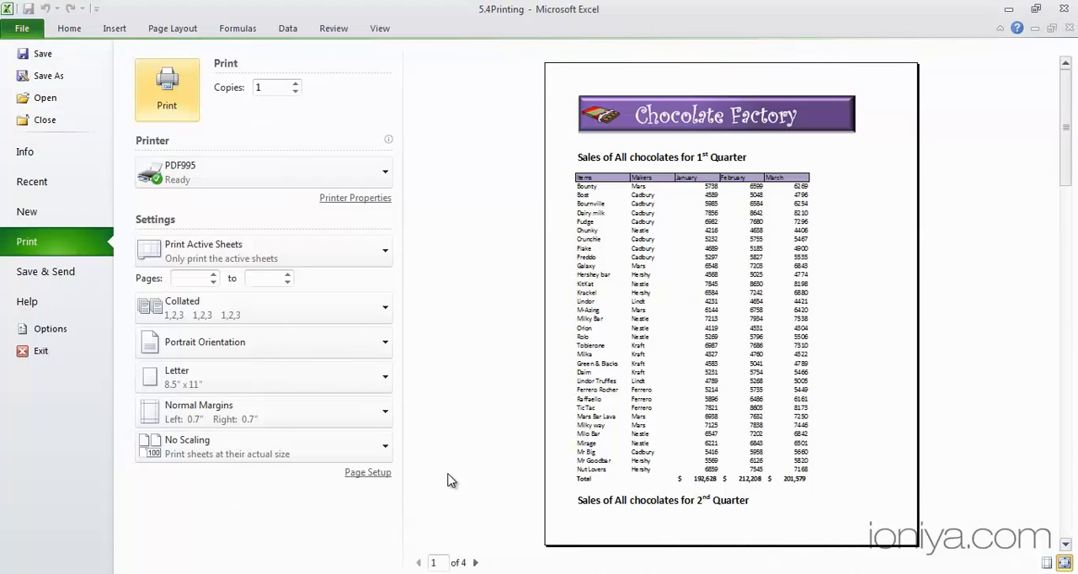
{"action": "left_click", "coordinate": [475, 563]}
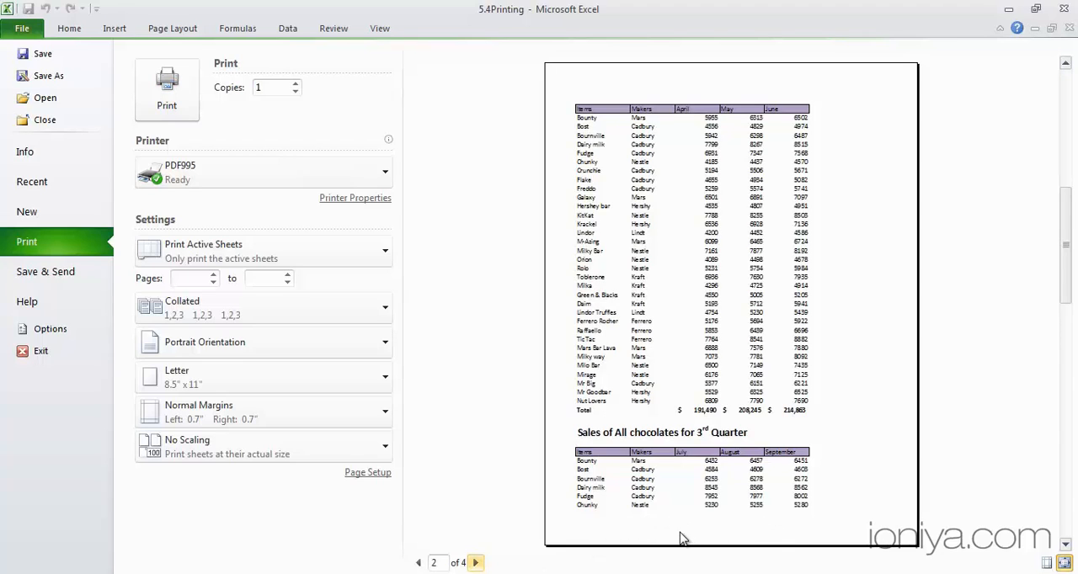
{"action": "left_click", "coordinate": [475, 562]}
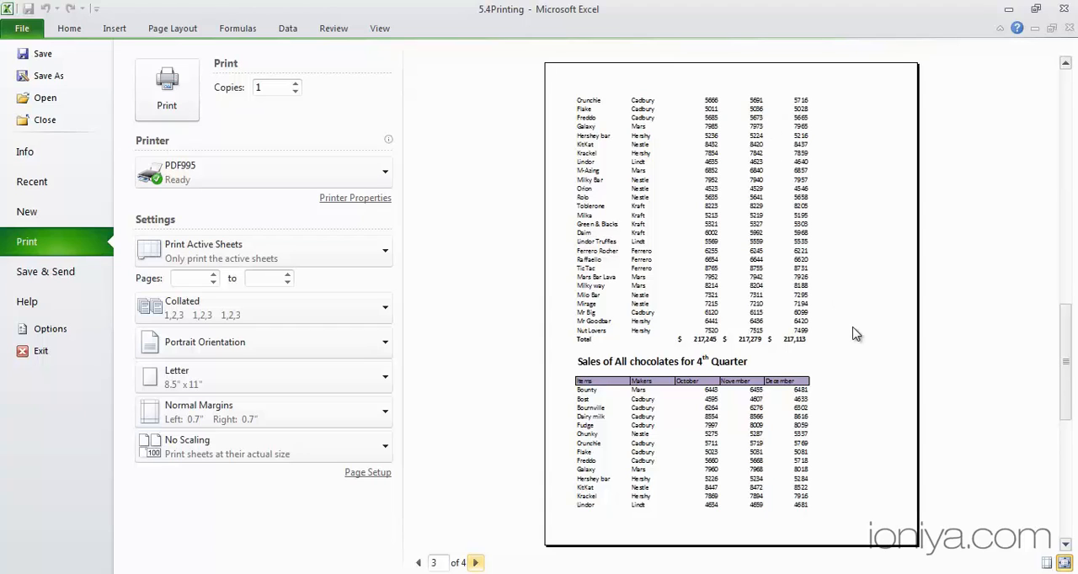
{"action": "key", "text": "Escape"}
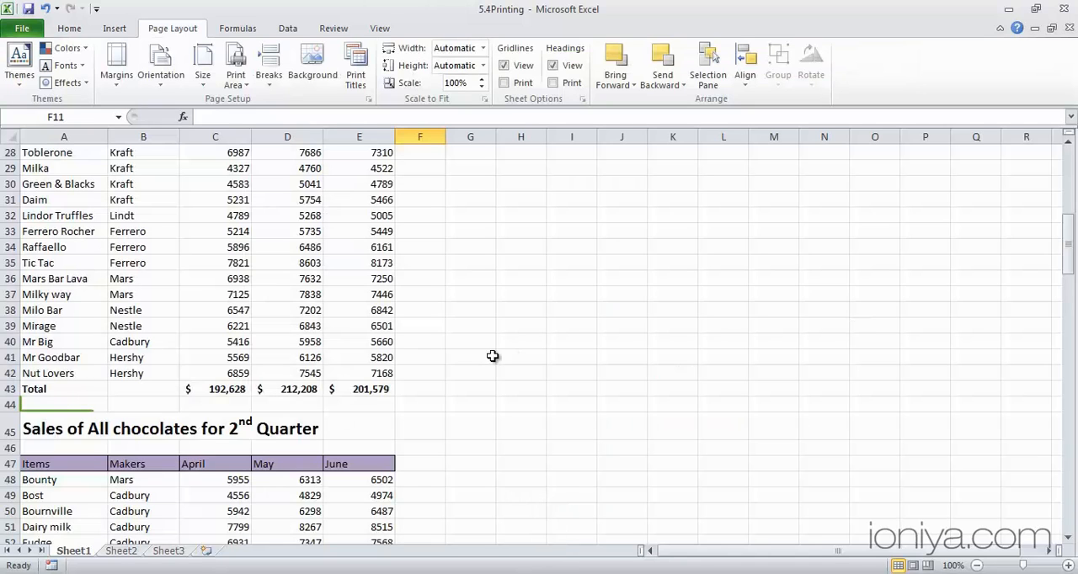
Insert a page break at A44, just above the 2nd Quarter sales heading
{"action": "left_click", "coordinate": [81, 409]}
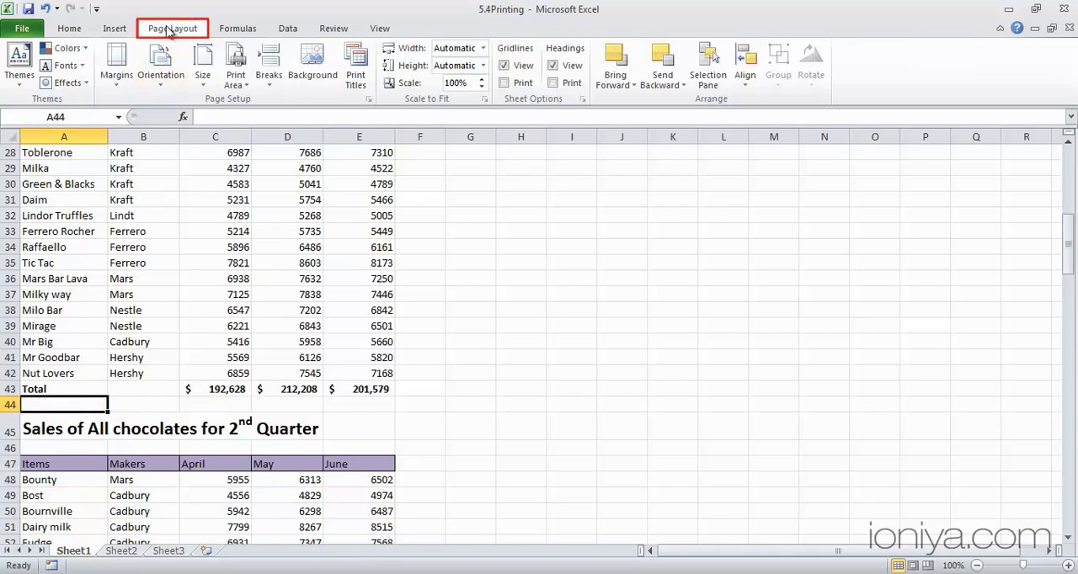
{"action": "left_click", "coordinate": [268, 76]}
{"action": "left_click", "coordinate": [286, 101]}
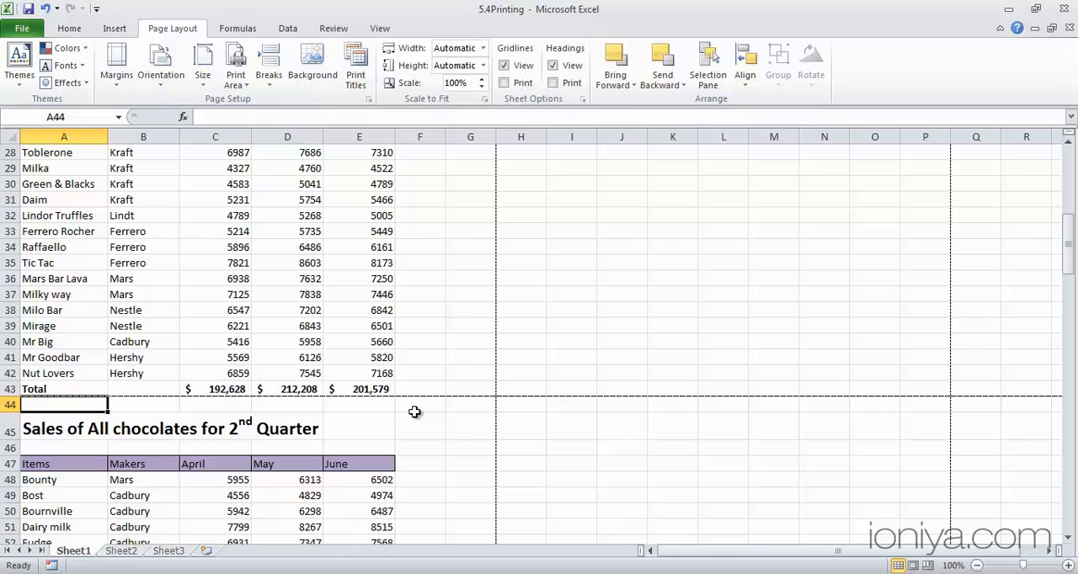
Repeat the page break at A82, just above the 3rd Quarter sales heading
{"action": "scroll", "coordinate": [414, 412], "scroll_direction": "down", "scroll_amount": 13}
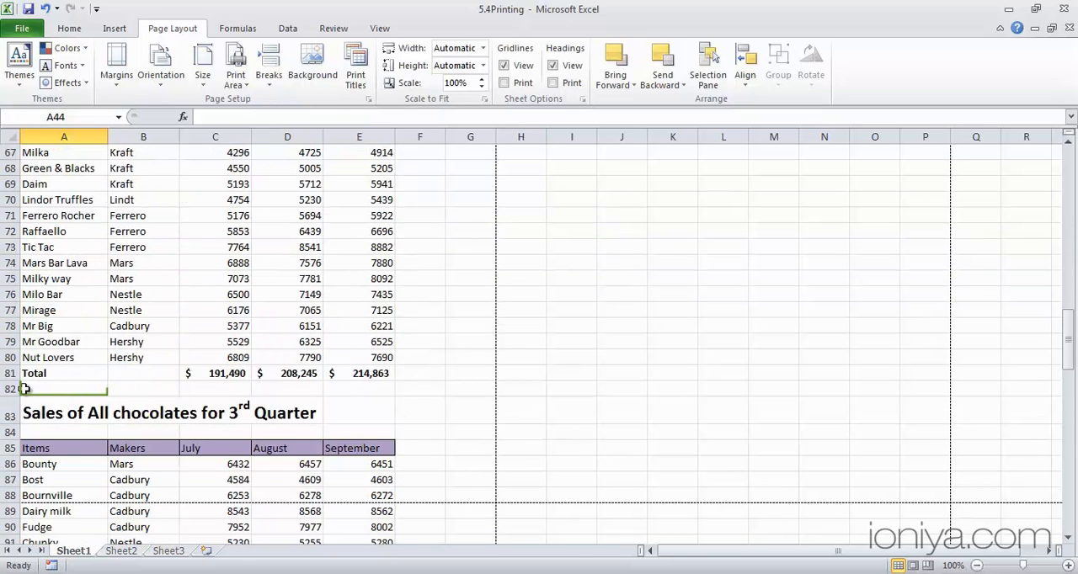
{"action": "left_click", "coordinate": [29, 388]}
{"action": "key", "text": "F4"}
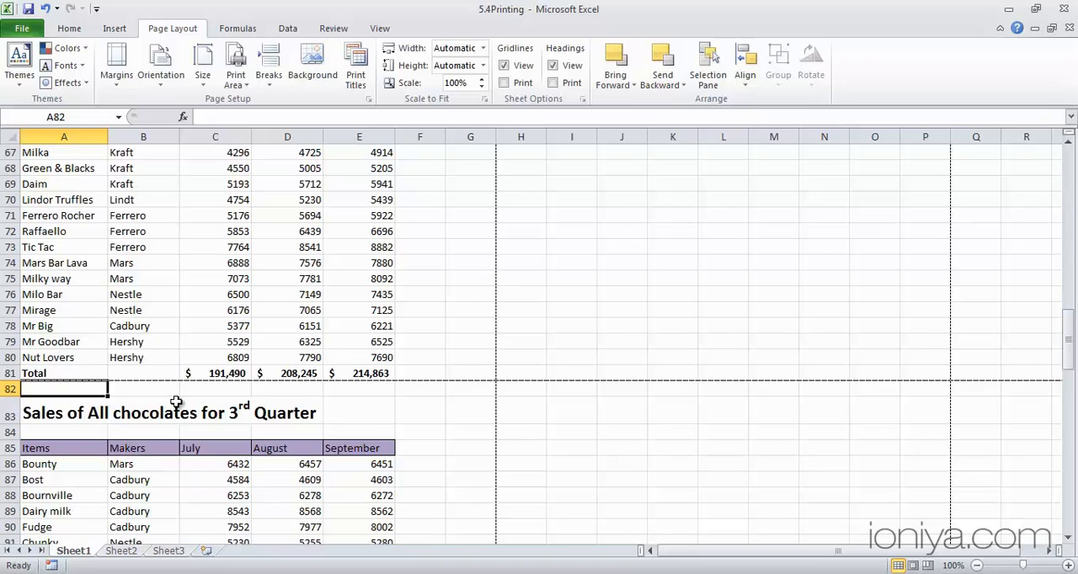
Repeat the page break at A120, just above the 4th Quarter sales heading
{"action": "scroll", "coordinate": [176, 402], "scroll_direction": "down", "scroll_amount": 13}
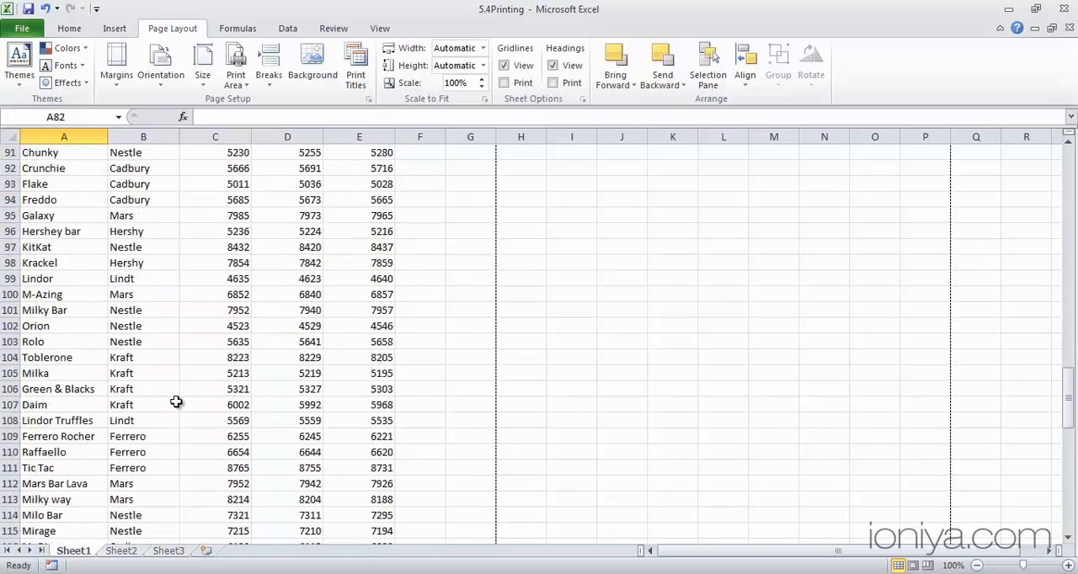
{"action": "left_click", "coordinate": [77, 371]}
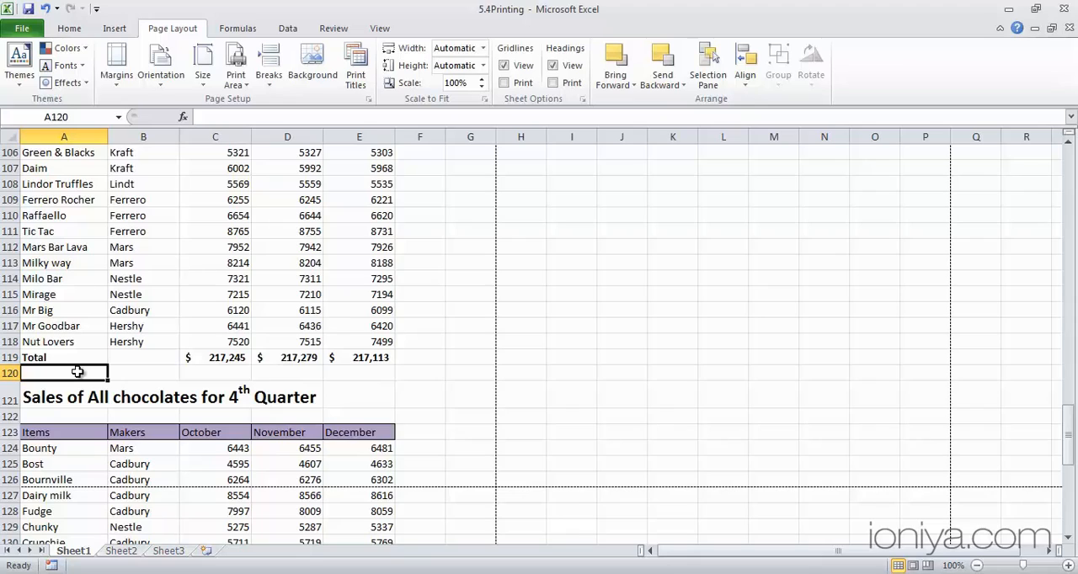
{"action": "key", "text": "F4"}
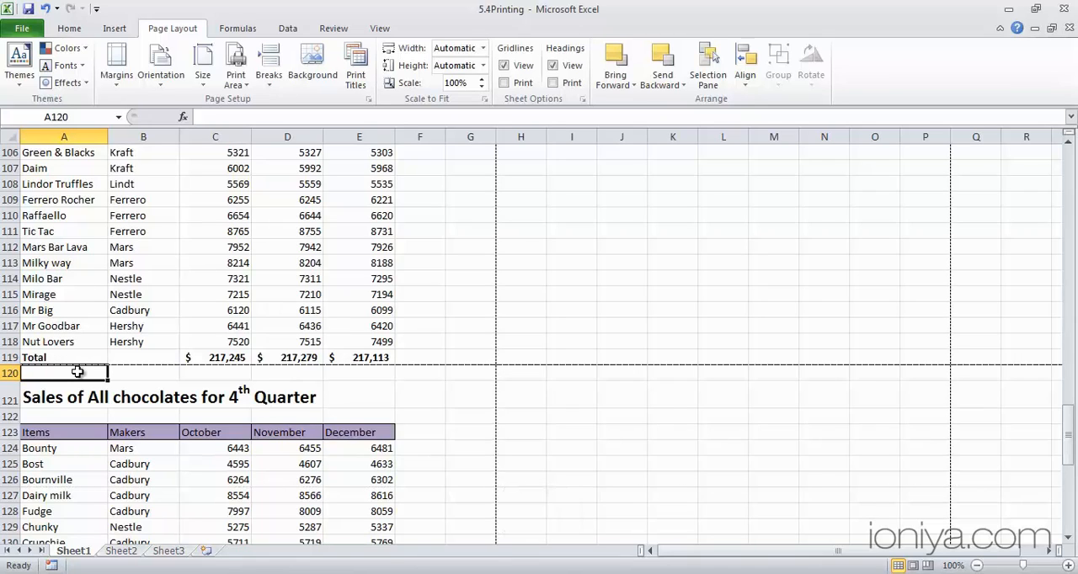
Insert a page break at F158, below and to the right of the 4th Quarter table's last Total cell
{"action": "scroll", "coordinate": [77, 372], "scroll_direction": "down", "scroll_amount": 13}
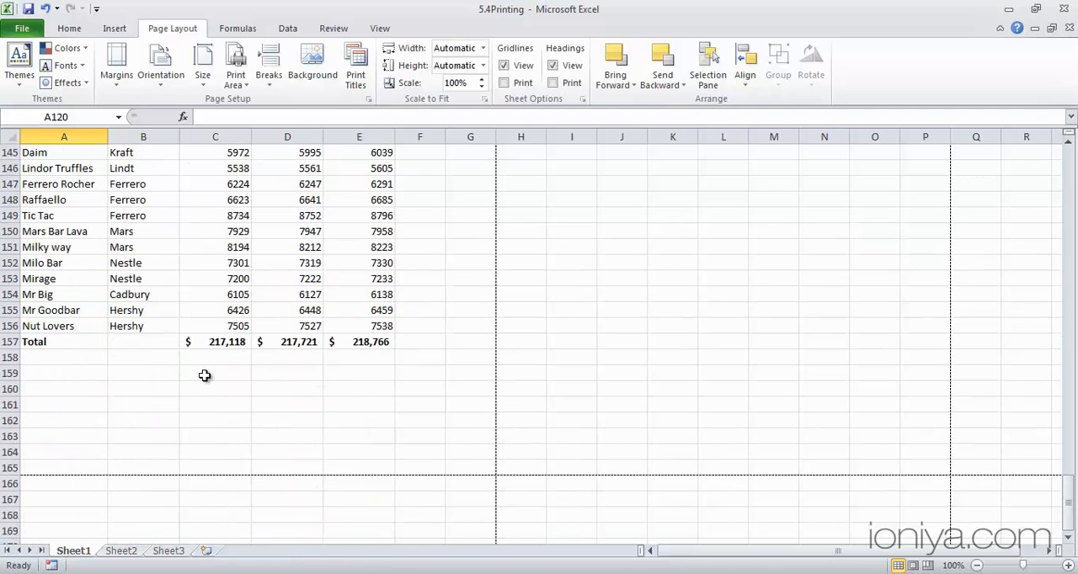
{"action": "left_click", "coordinate": [427, 360]}
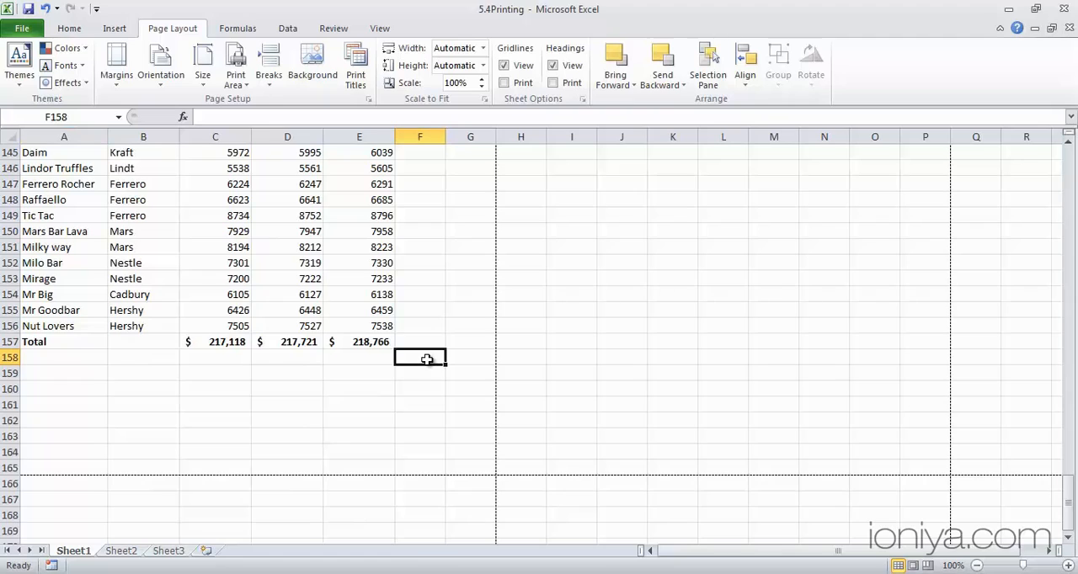
{"action": "left_click", "coordinate": [263, 76]}
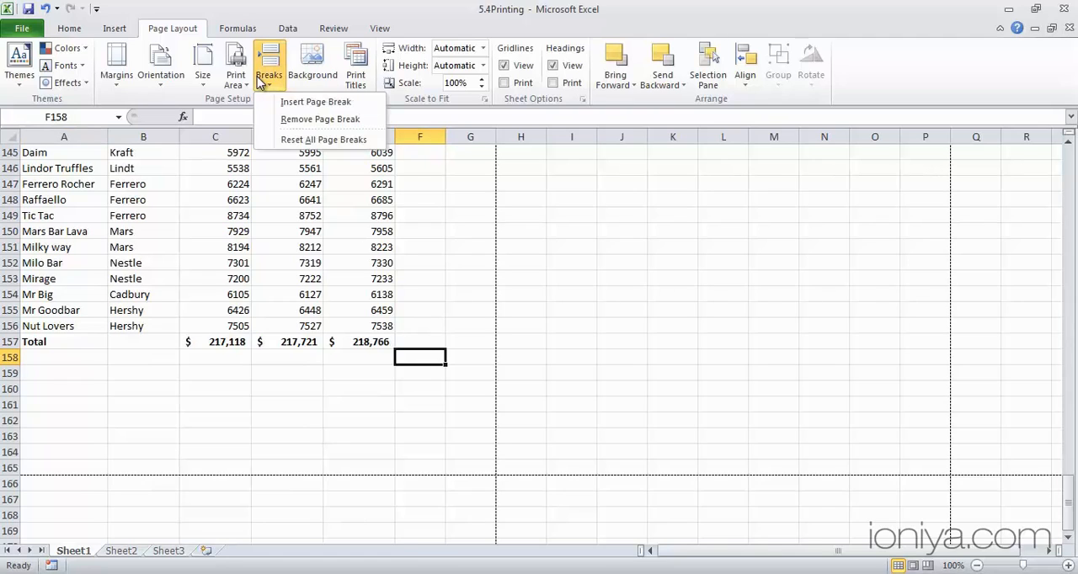
{"action": "left_click", "coordinate": [308, 102]}
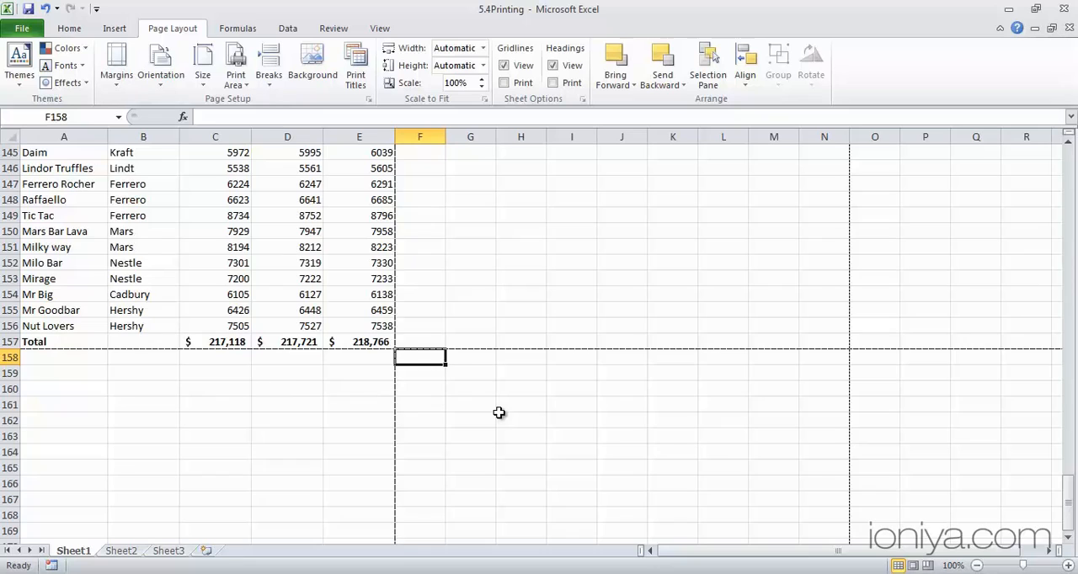
Remove the vertical page break between columns E and F, working from cell F116
{"action": "scroll", "coordinate": [498, 412], "scroll_direction": "up", "scroll_amount": 14}
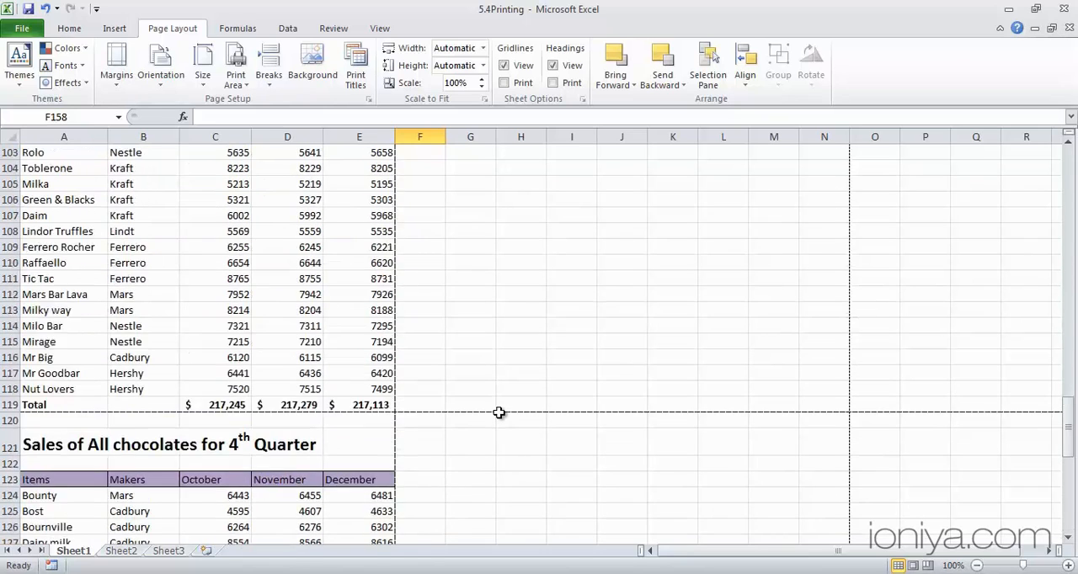
{"action": "scroll", "coordinate": [499, 413], "scroll_direction": "up", "scroll_amount": 1}
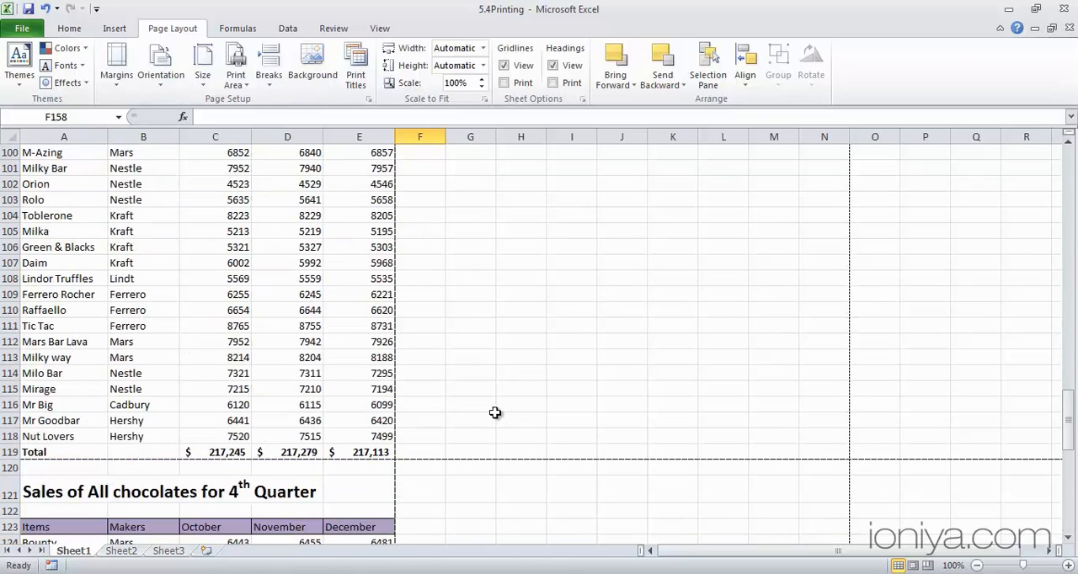
{"action": "left_click", "coordinate": [427, 407]}
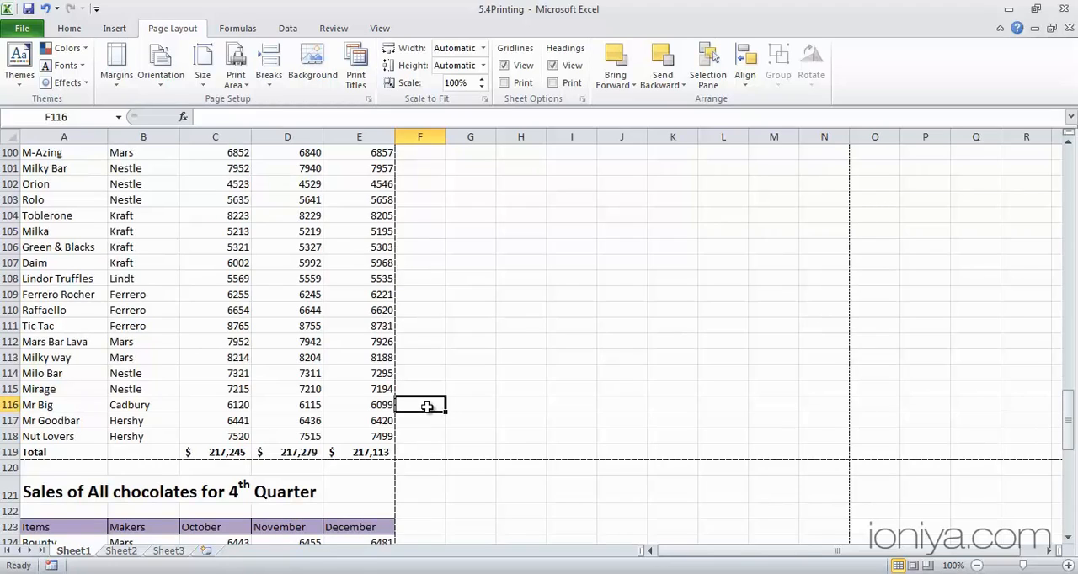
{"action": "left_click", "coordinate": [268, 83]}
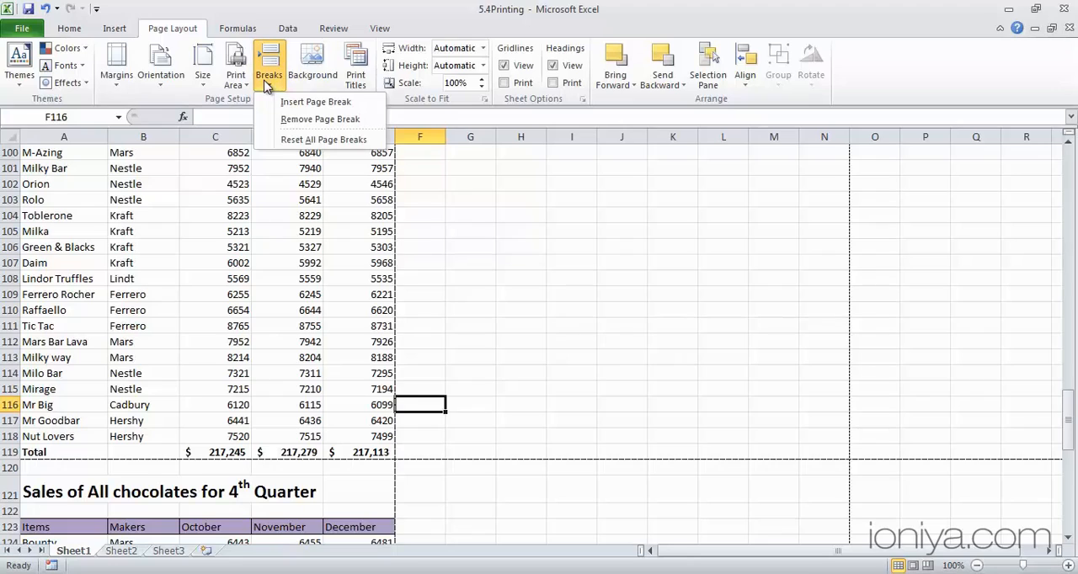
{"action": "left_click", "coordinate": [286, 120]}
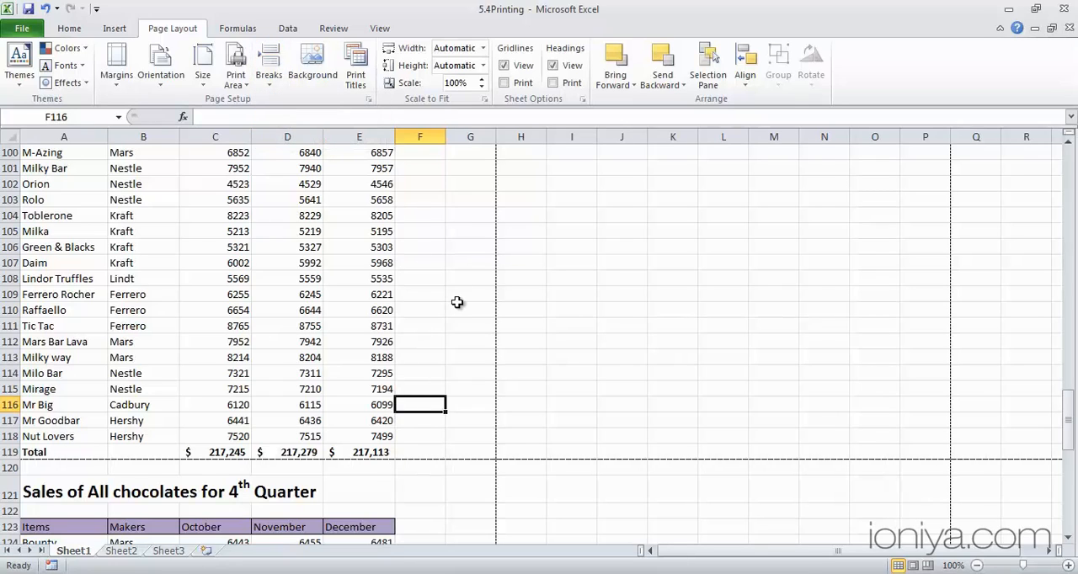
Check in the print preview, through page 3, that each quarter starts on its own page, then return to the worksheet
{"action": "key", "text": "ctrl+p"}
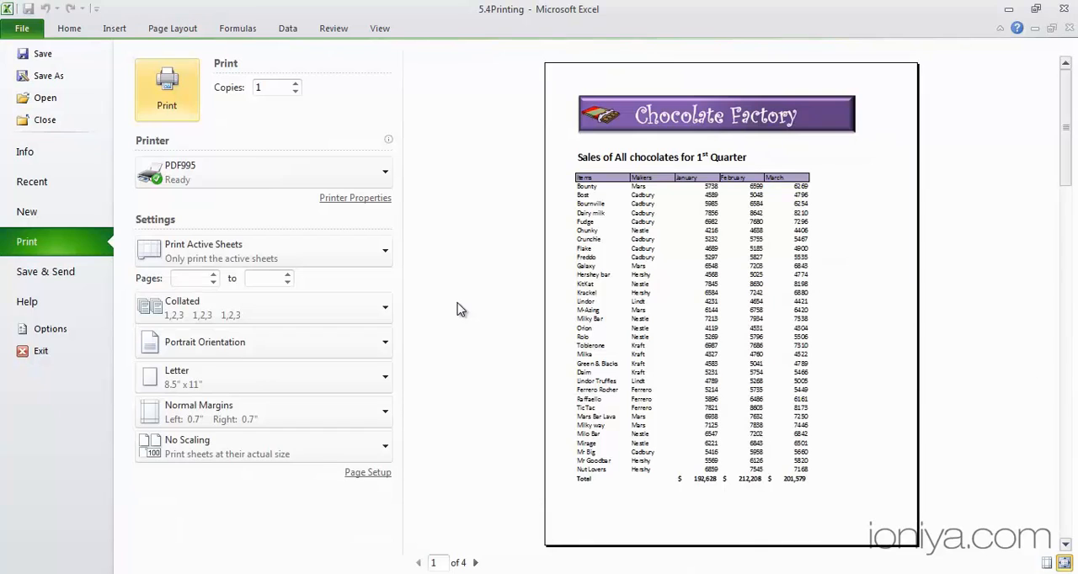
{"action": "left_click", "coordinate": [477, 563]}
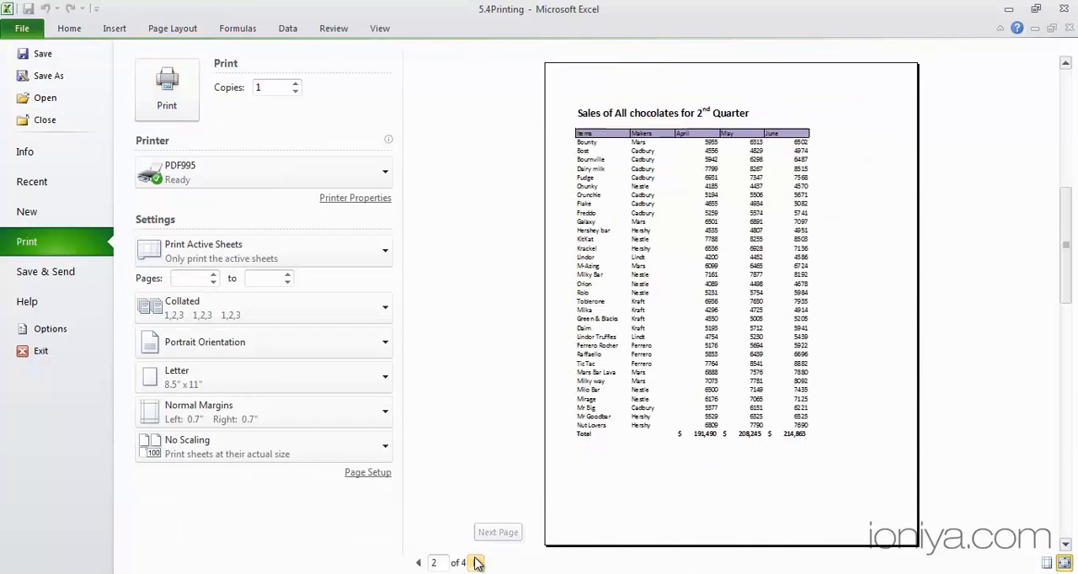
{"action": "left_click", "coordinate": [476, 562]}
{"action": "key", "text": "Escape"}
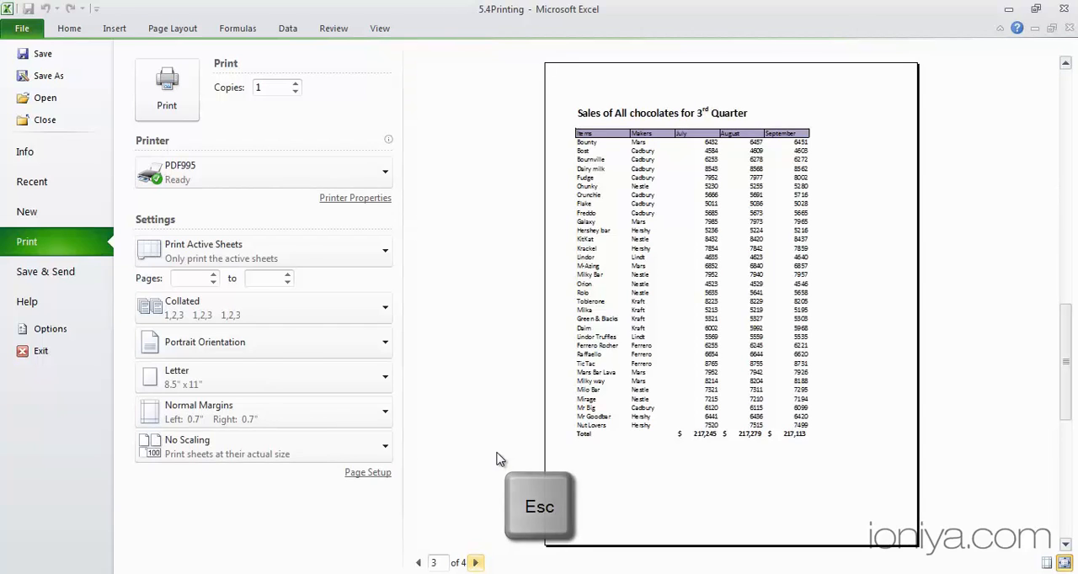
{"action": "key", "text": "Escape"}
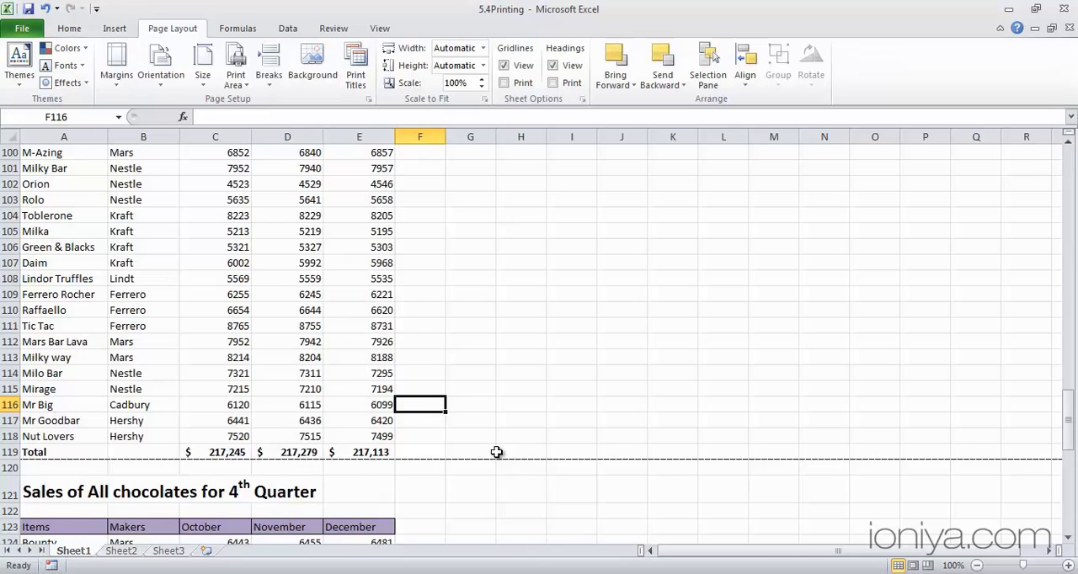
Show Sheet2 in Page Break Preview, dismiss the welcome message and zoom to 100%
{"action": "left_click", "coordinate": [130, 553]}
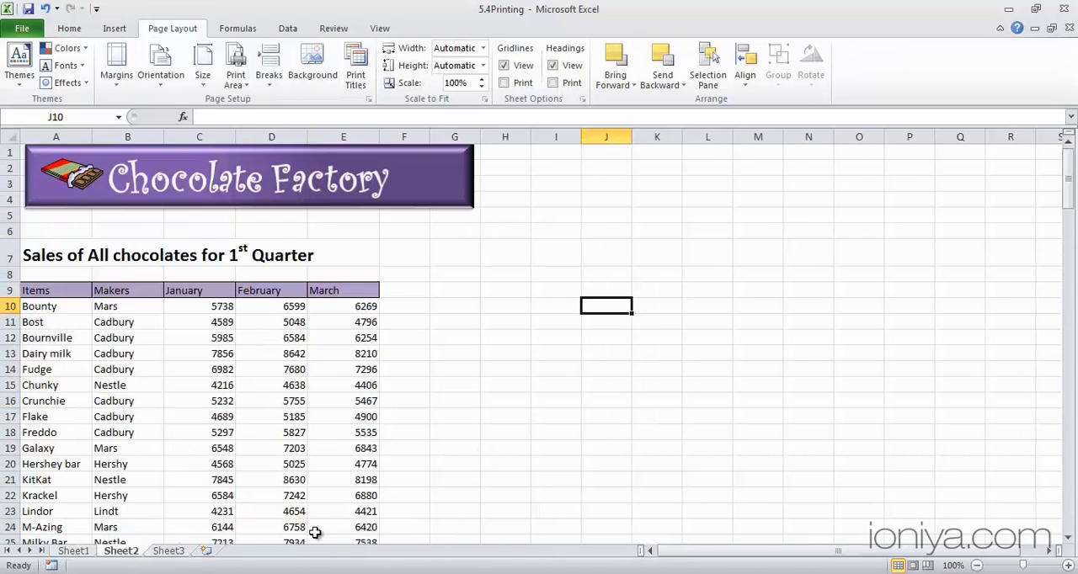
{"action": "scroll", "coordinate": [419, 397], "scroll_direction": "down", "scroll_amount": 10}
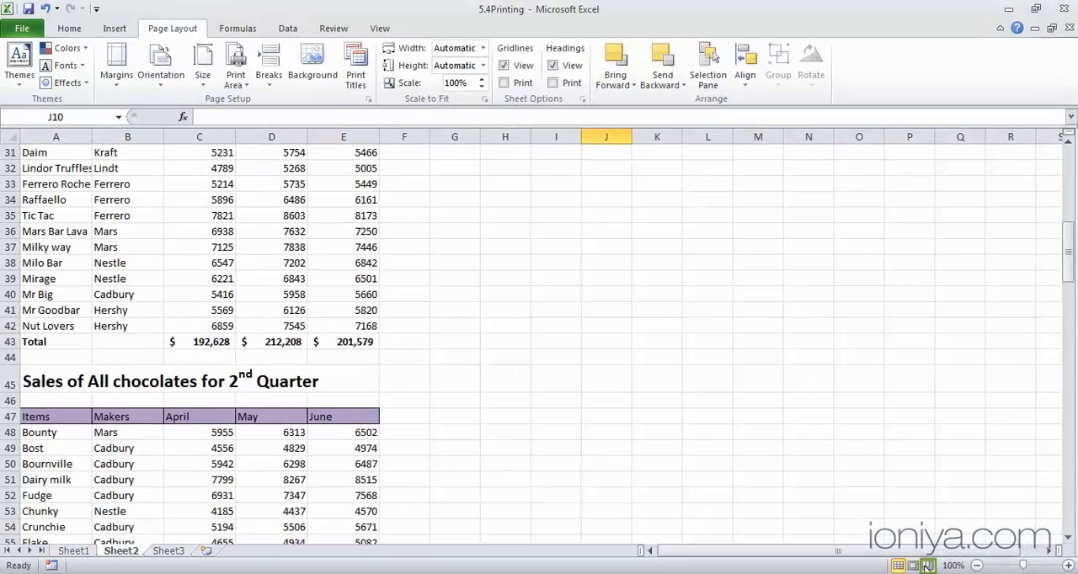
{"action": "left_click", "coordinate": [928, 566]}
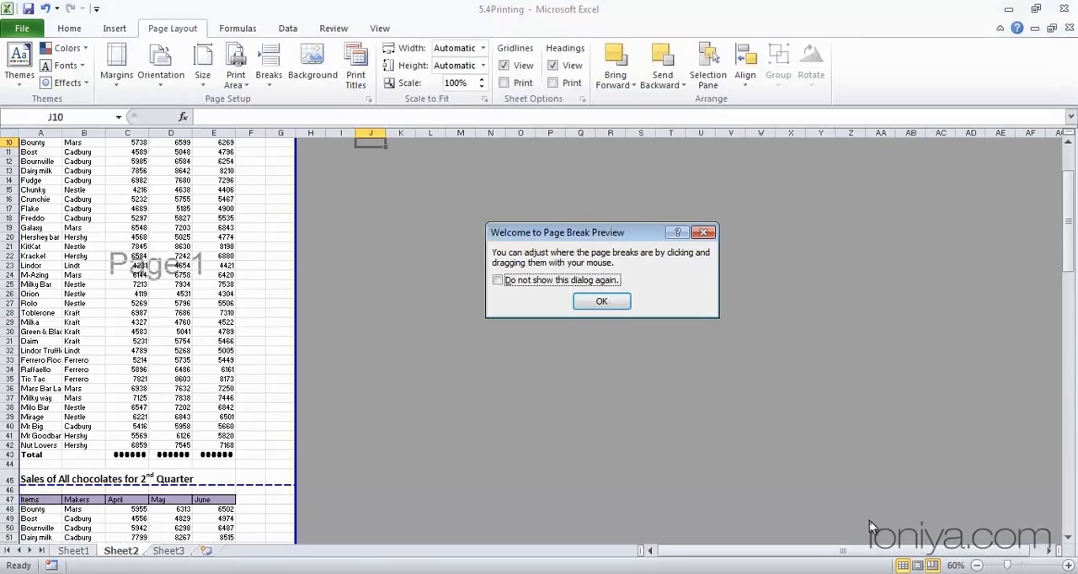
{"action": "left_click", "coordinate": [601, 302]}
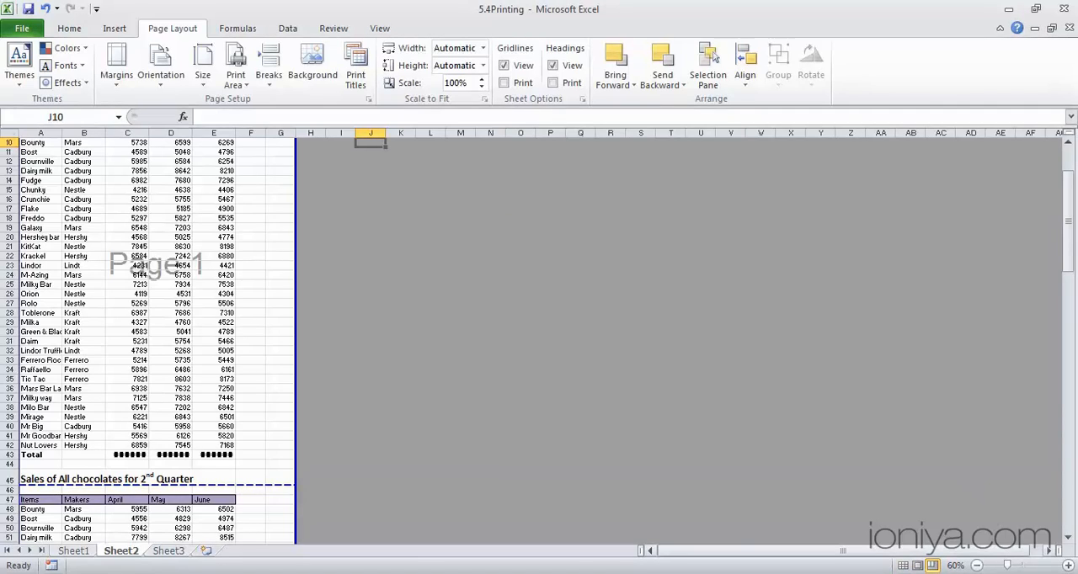
{"action": "left_click", "coordinate": [1067, 566]}
{"action": "left_click", "coordinate": [1067, 566]}
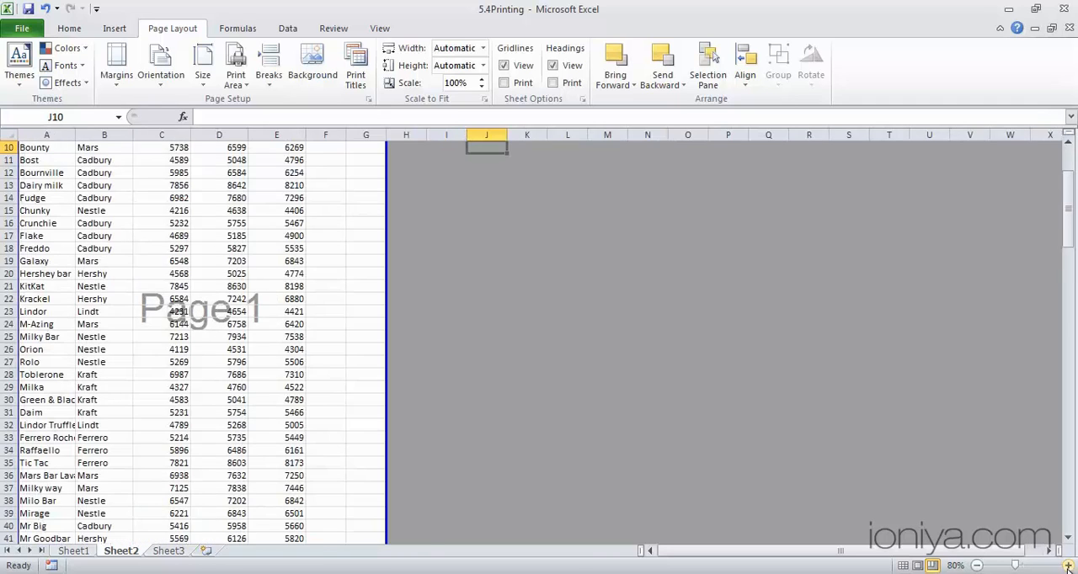
{"action": "left_click", "coordinate": [1067, 566]}
{"action": "left_click", "coordinate": [1067, 566]}
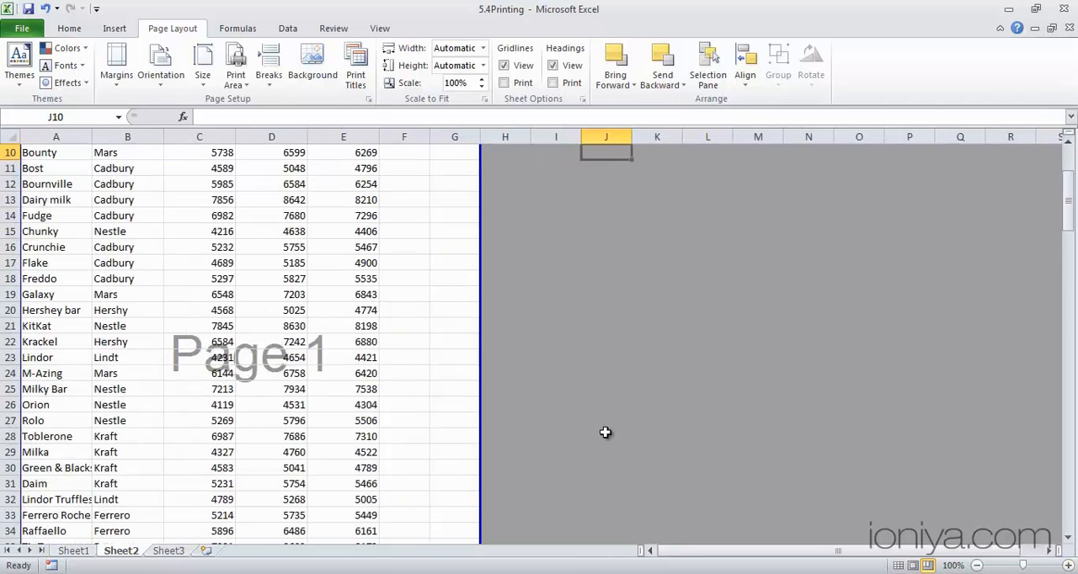
Move Sheet2's horizontal page breaks to just below the Total rows of the first three quarters, at rows 43, 81 and 119
{"action": "scroll", "coordinate": [463, 375], "scroll_direction": "down", "scroll_amount": 6}
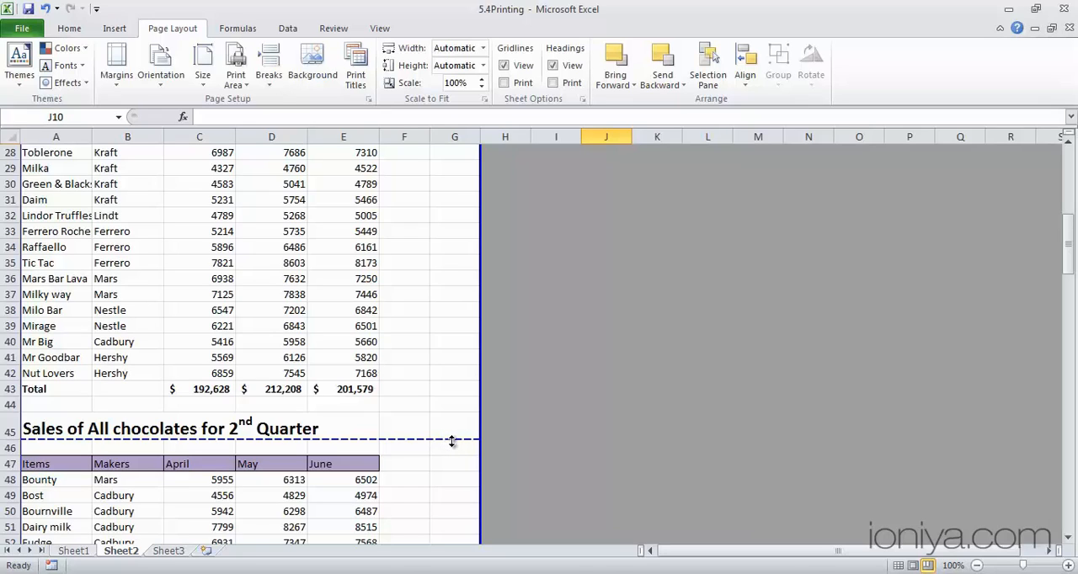
{"action": "left_click_drag", "start_coordinate": [452, 442], "coordinate": [444, 393]}
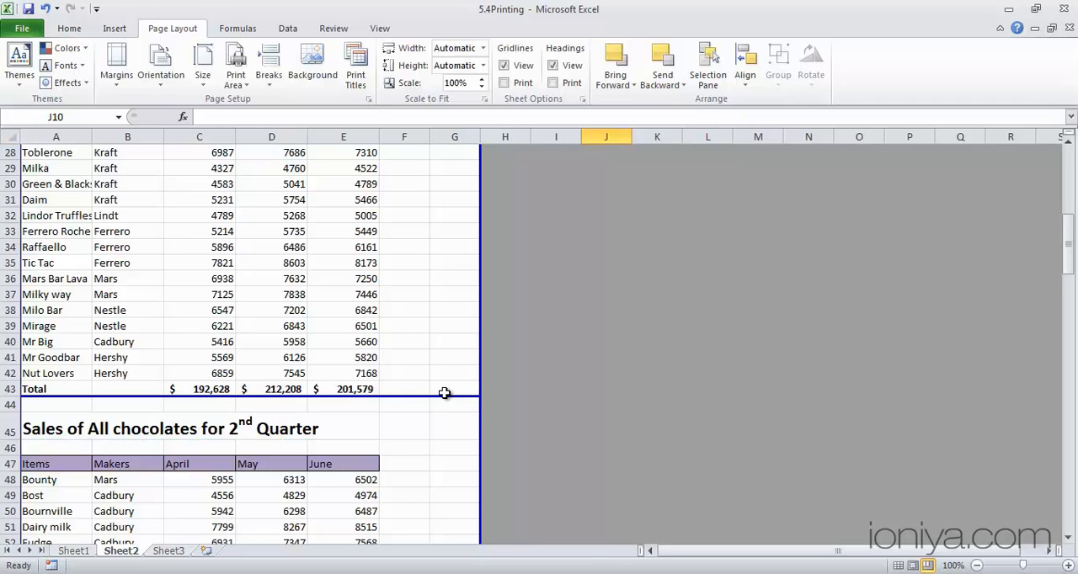
{"action": "scroll", "coordinate": [445, 393], "scroll_direction": "down", "scroll_amount": 14}
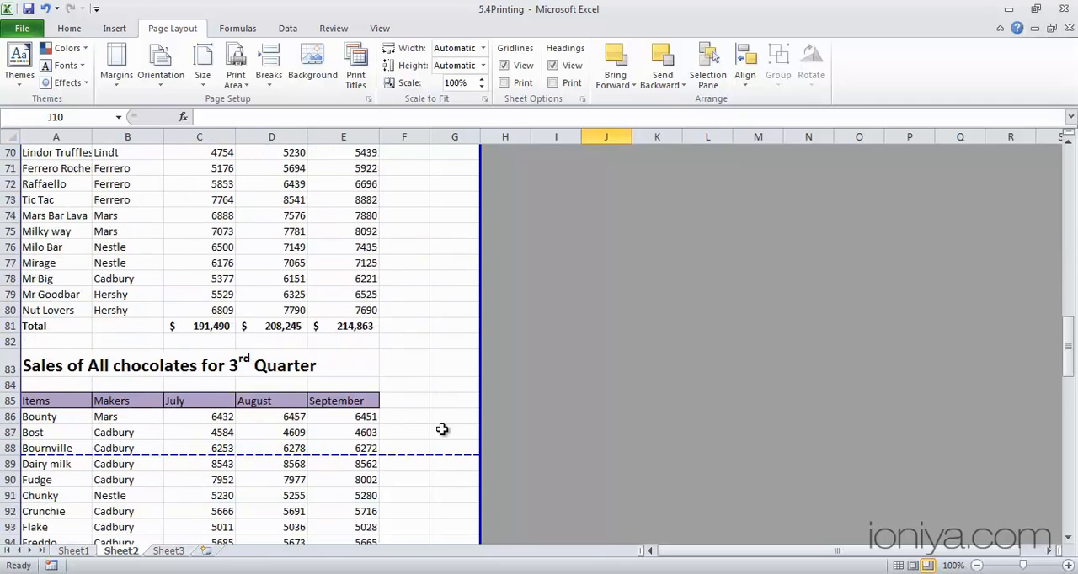
{"action": "left_click_drag", "start_coordinate": [435, 454], "coordinate": [399, 209]}
{"action": "scroll", "coordinate": [412, 345], "scroll_direction": "down", "scroll_amount": 15}
{"action": "scroll", "coordinate": [382, 310], "scroll_direction": "down", "scroll_amount": 7}
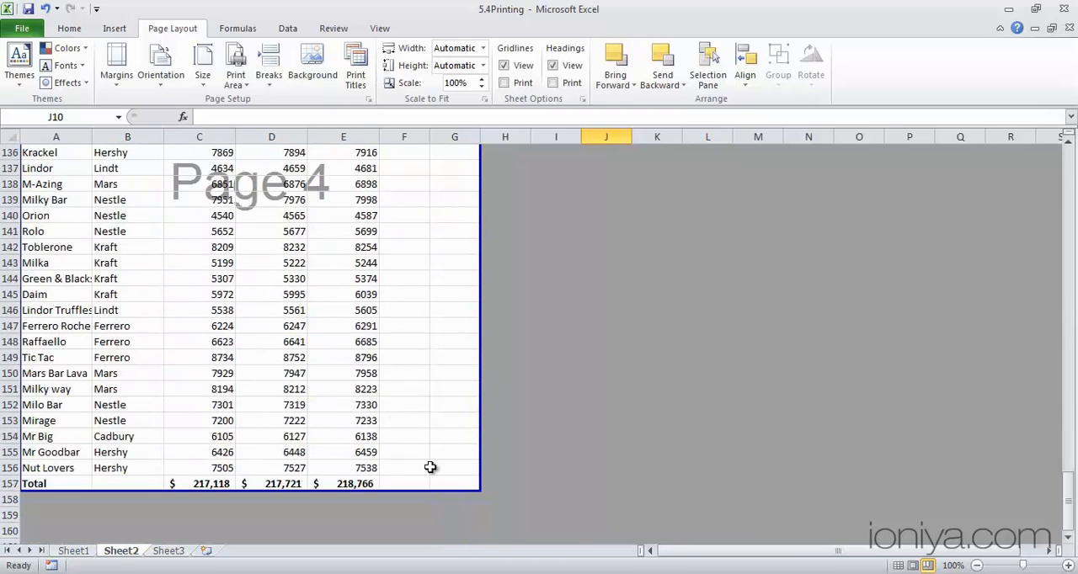
Examine Sheet2's print preview through page 3 to check how the quarterly tables are split across pages
{"action": "key", "text": "ctrl+p"}
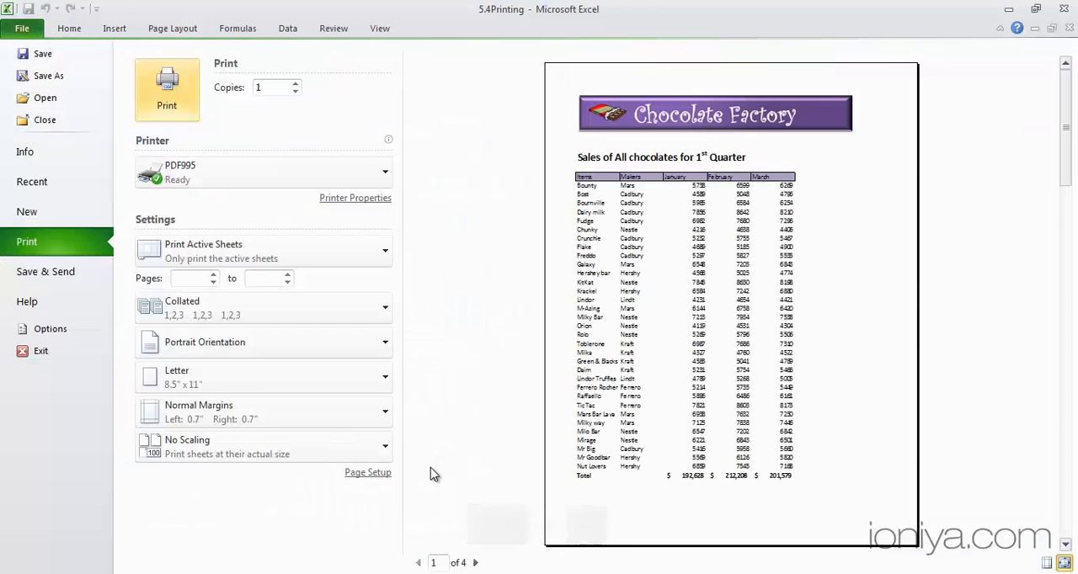
{"action": "left_click", "coordinate": [475, 563]}
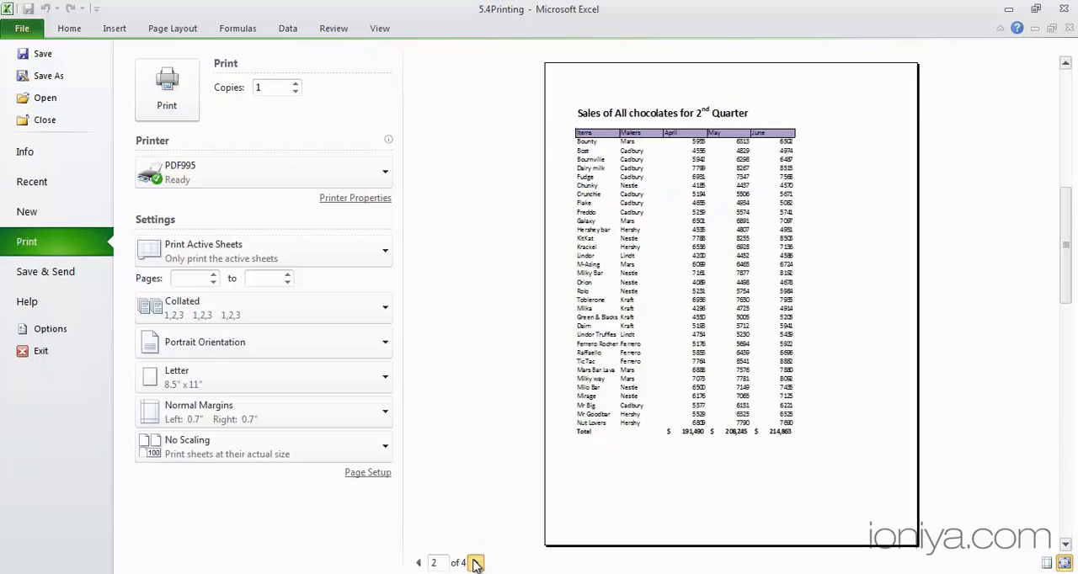
{"action": "left_click", "coordinate": [475, 563]}
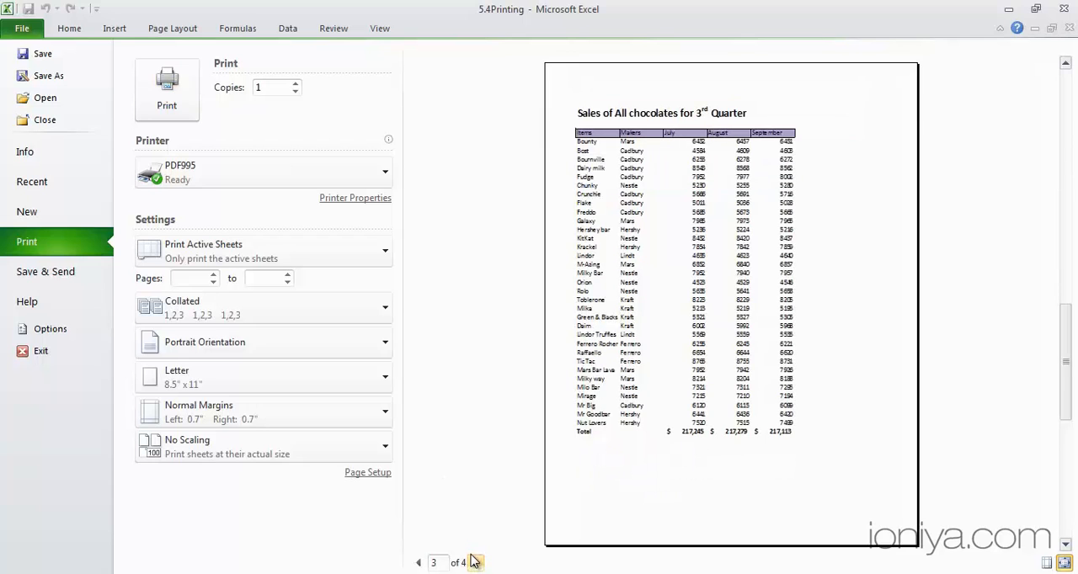